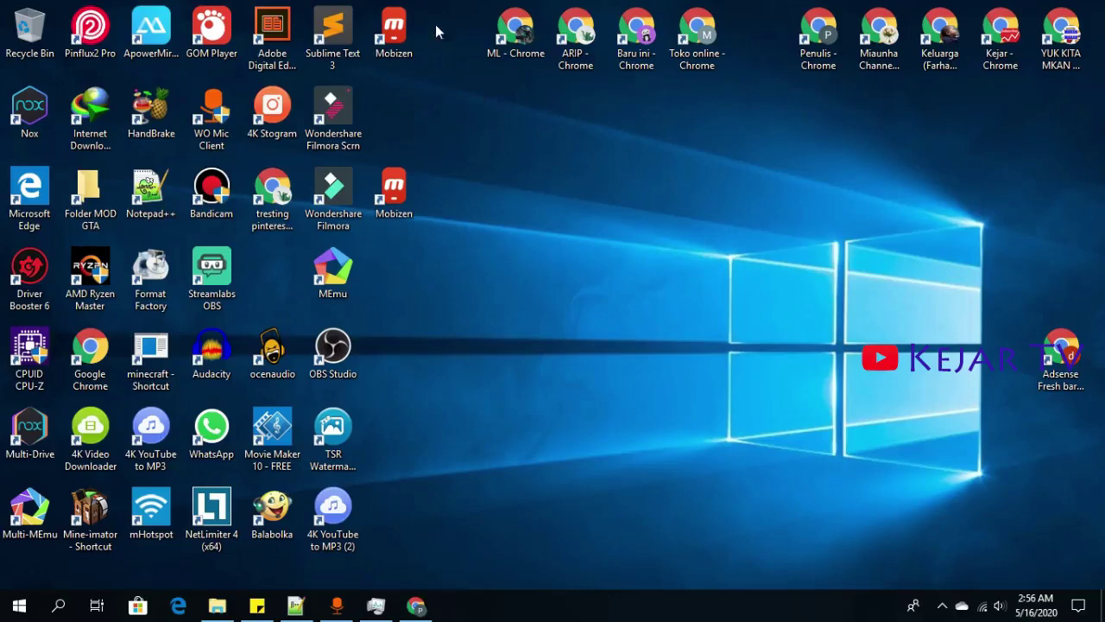
drag(435, 24, 11, 525)
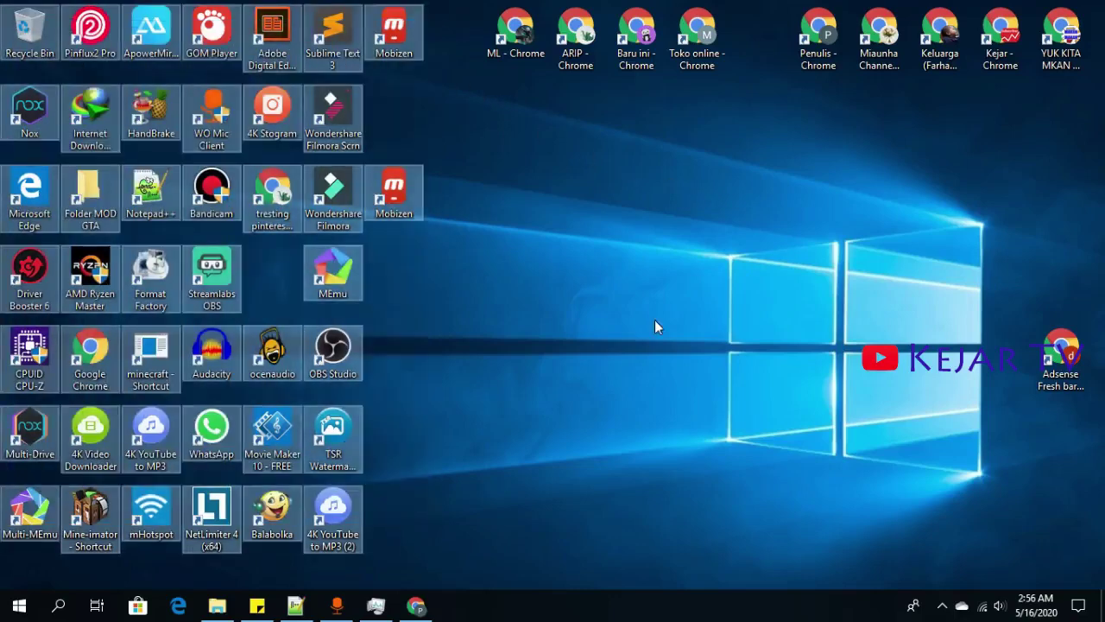
click(655, 320)
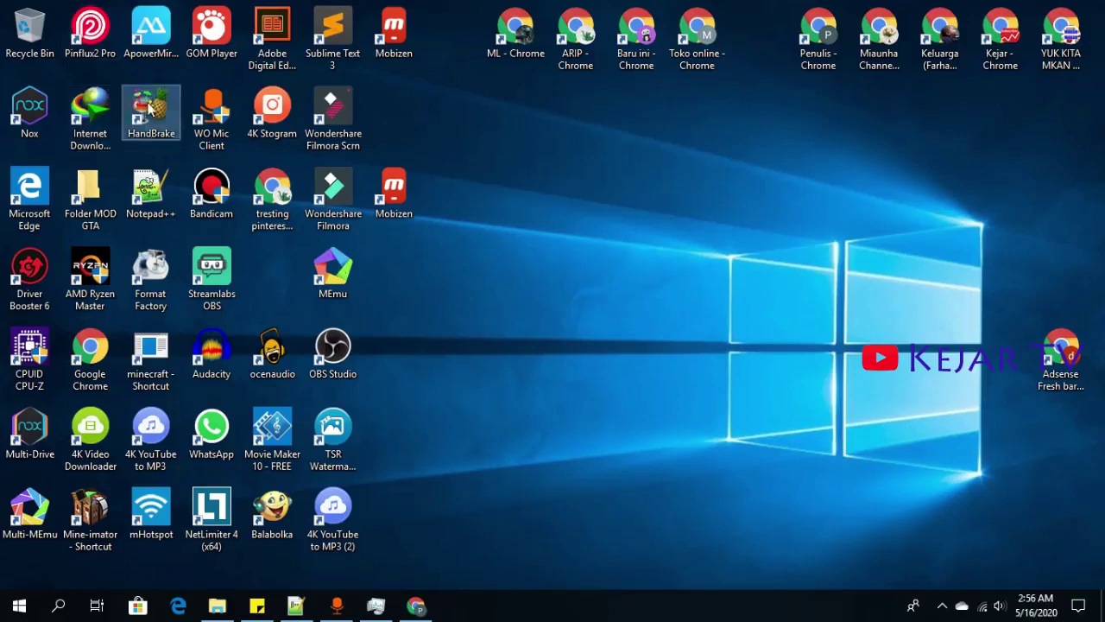
- Move the HandBrake shortcut to an empty area of the desktop and launch HandBrake
drag(150, 110, 531, 223)
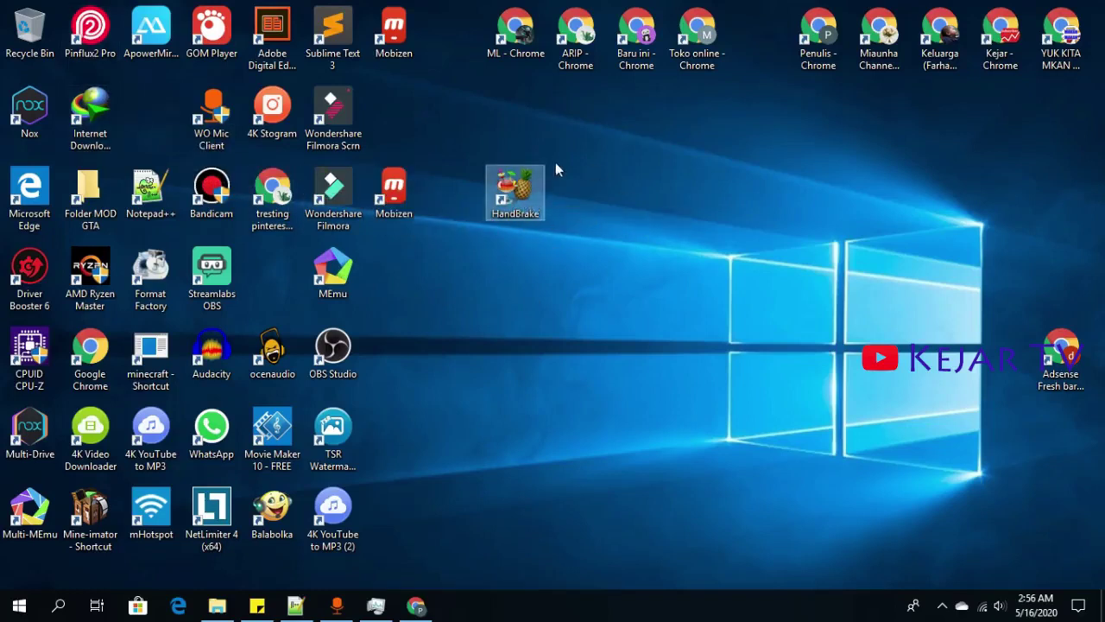
click(521, 154)
double_click(521, 154)
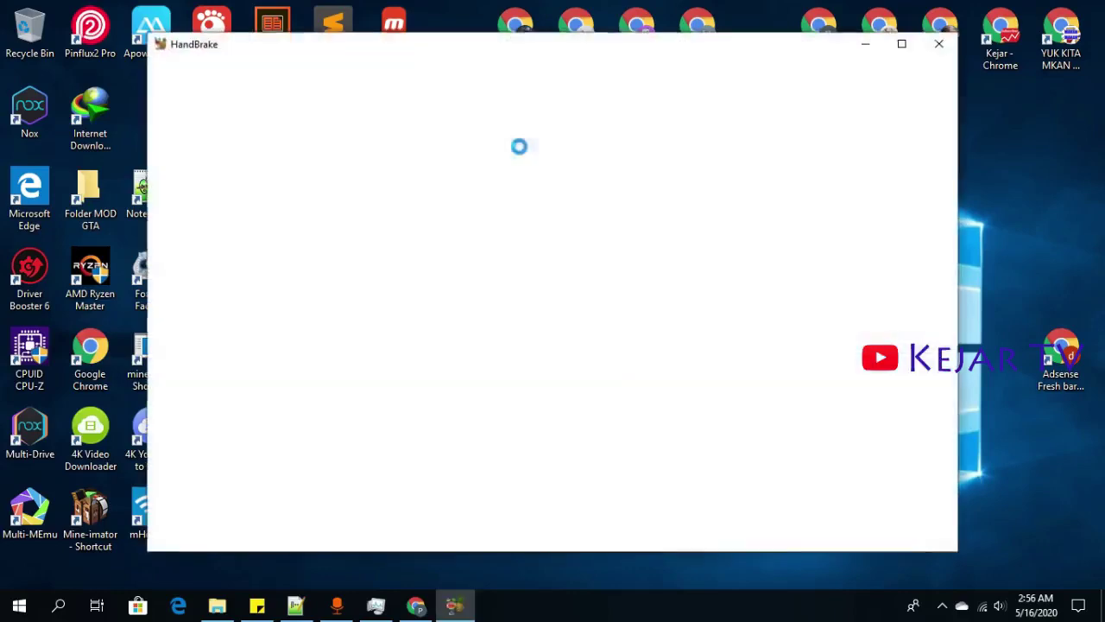
- Switch to File Explorer and open the Output folder inside Documents > Wondershare Filmora 9
click(218, 606)
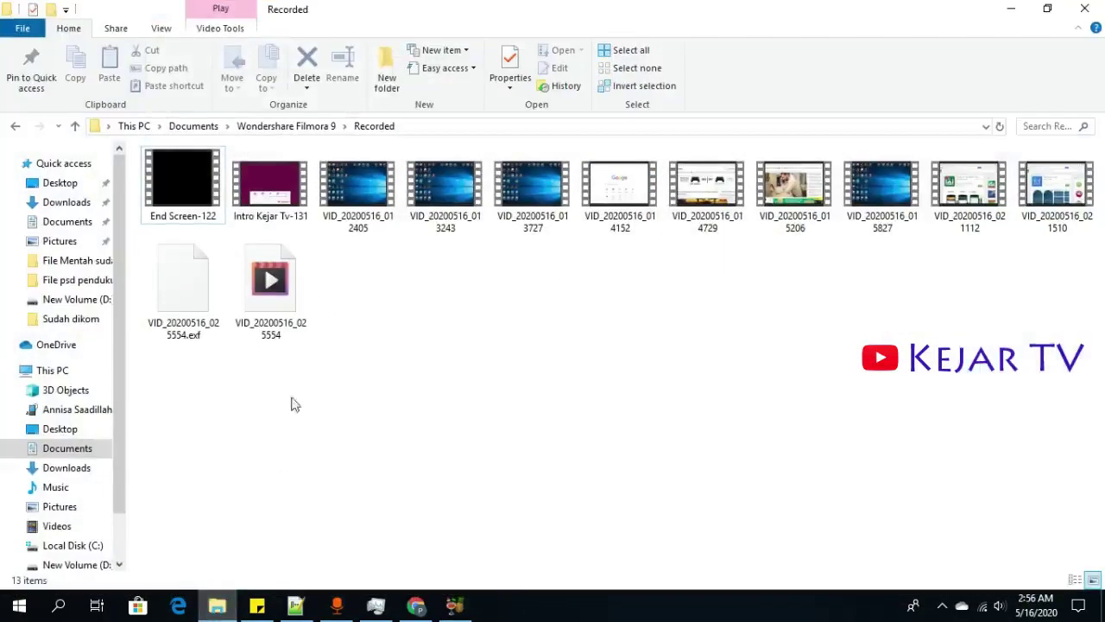
click(69, 218)
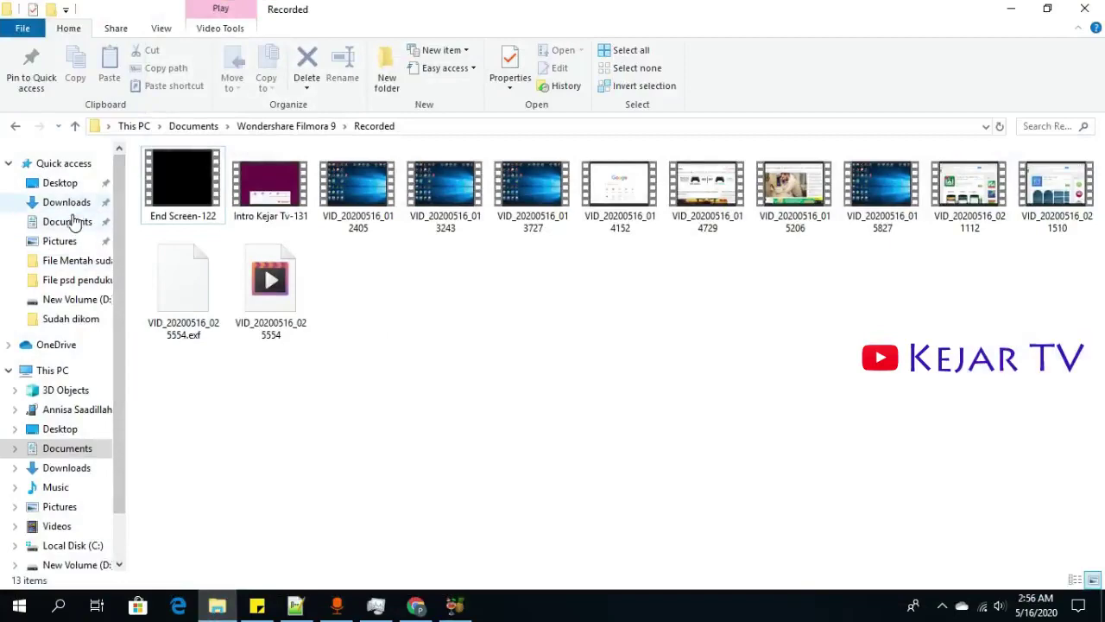
double_click(212, 480)
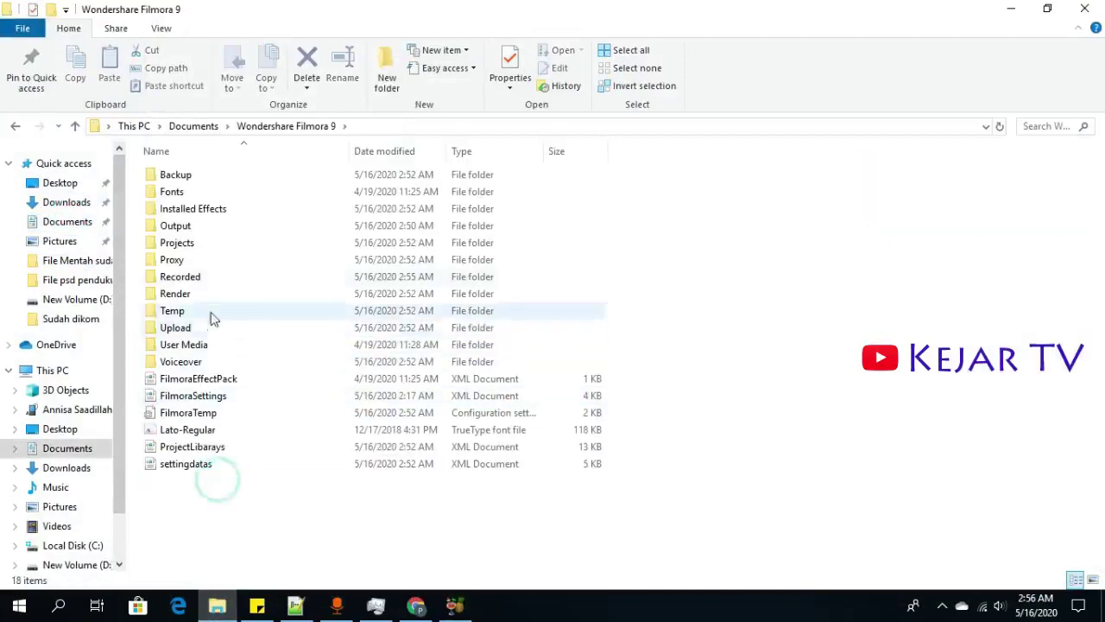
double_click(204, 231)
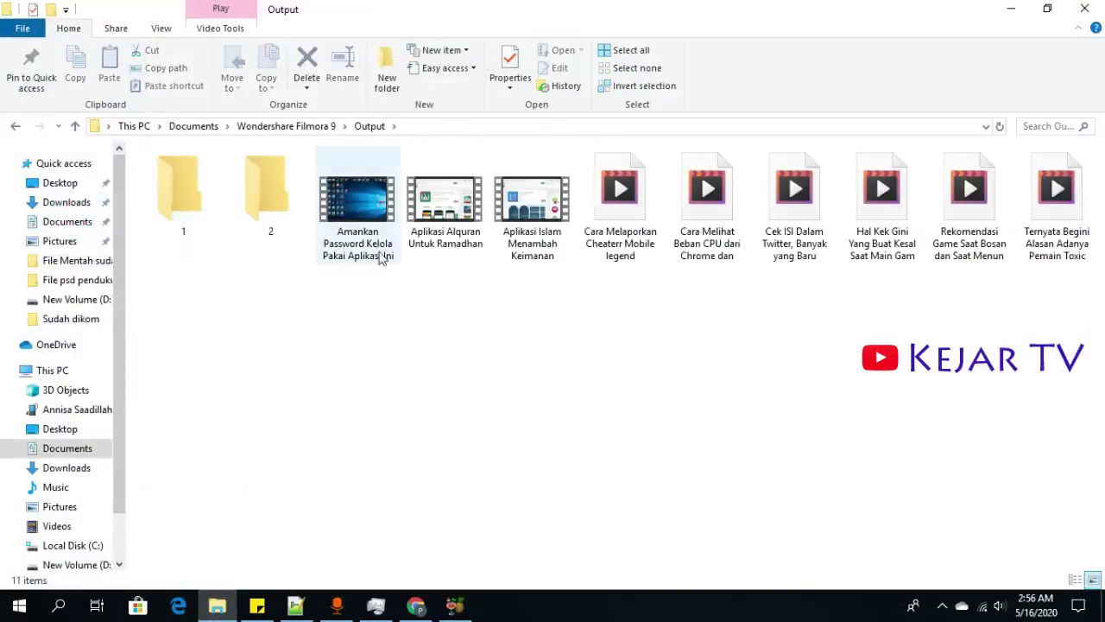
- Check the file size of the video "Amankan Password Kelola Pakai Aplikasi Ini" in its properties
click(360, 202)
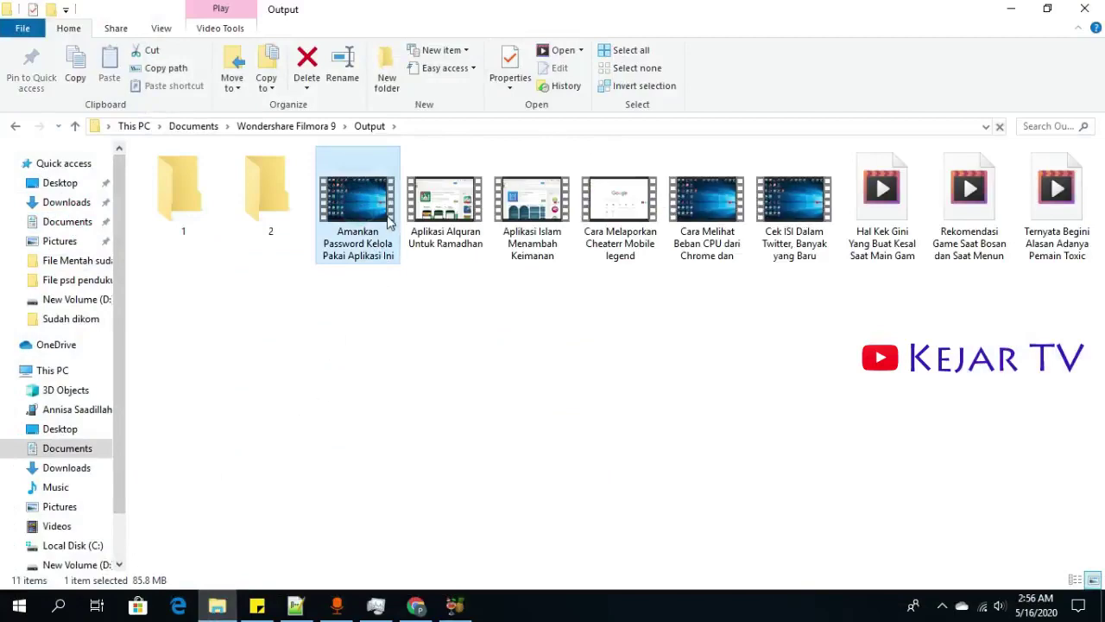
right_click(387, 208)
click(471, 576)
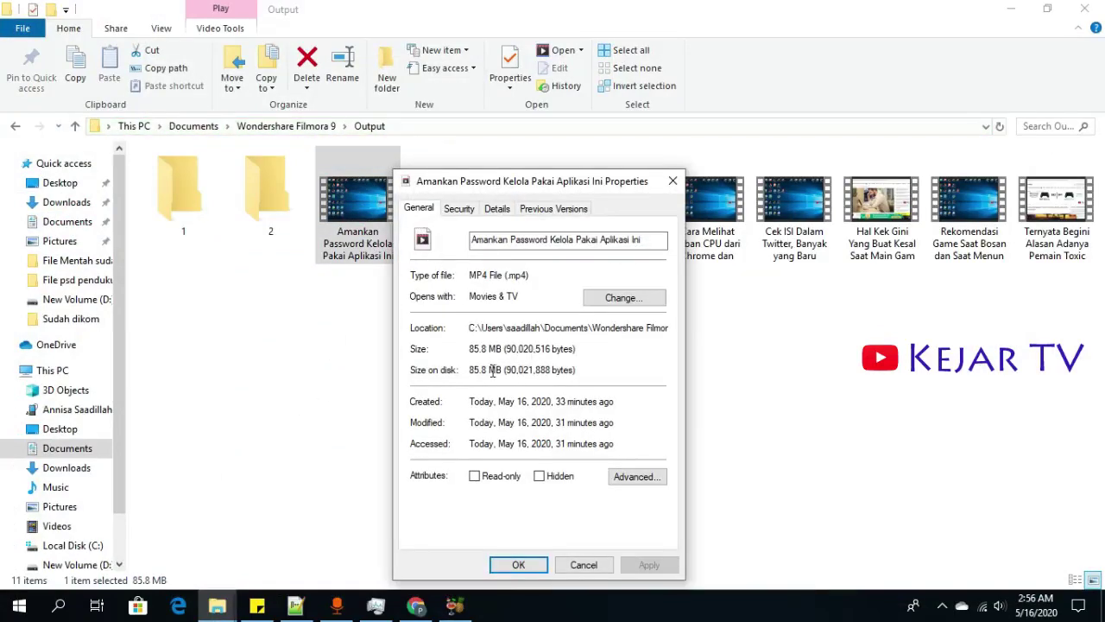
click(672, 181)
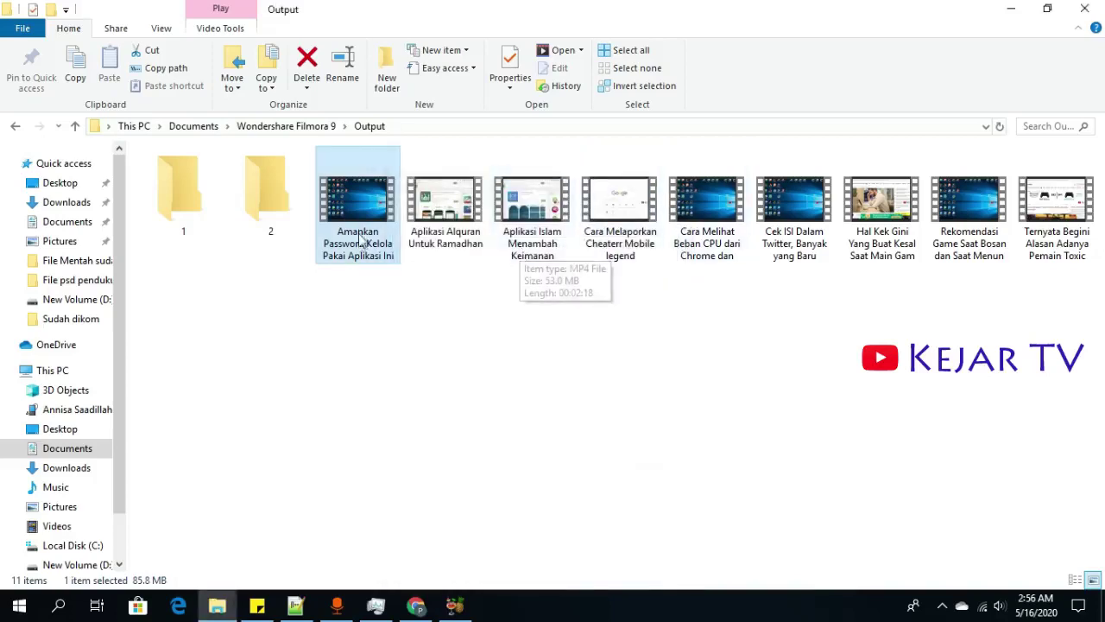
- Check the individual file sizes of the other videos in the Output folder, from "Aplikasi Alquran Untuk Ramadhan" onward
click(445, 212)
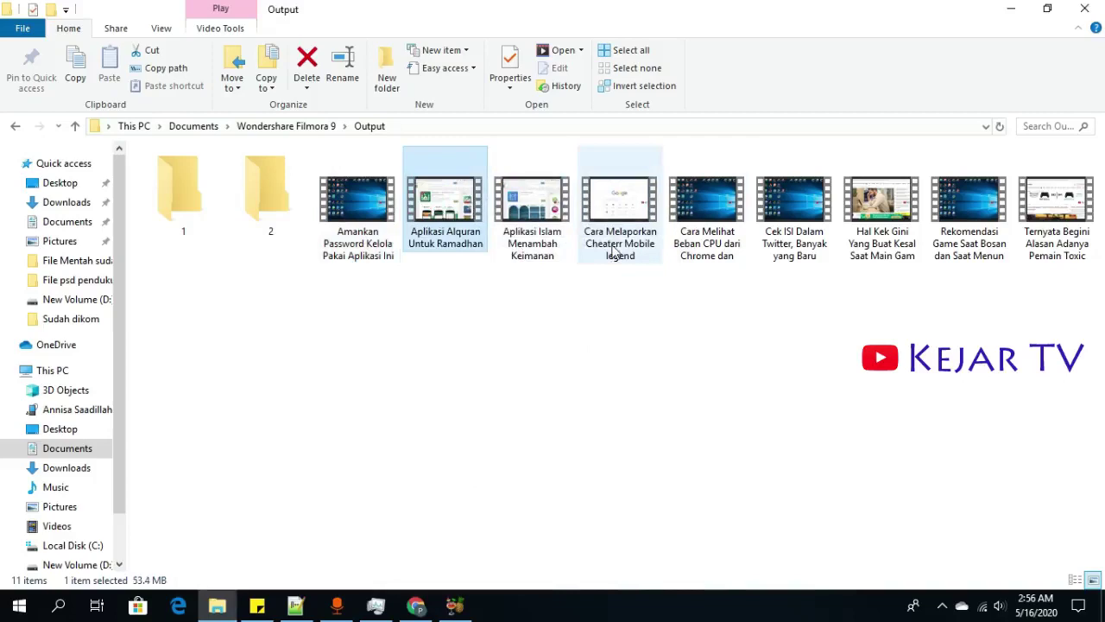
click(534, 216)
click(613, 211)
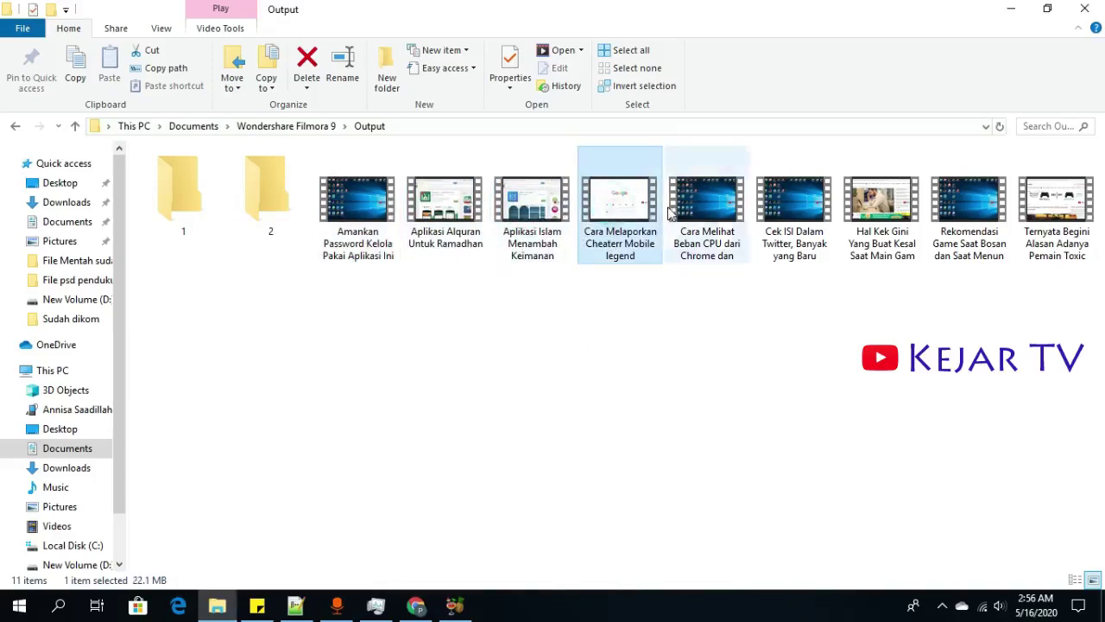
click(701, 211)
click(781, 220)
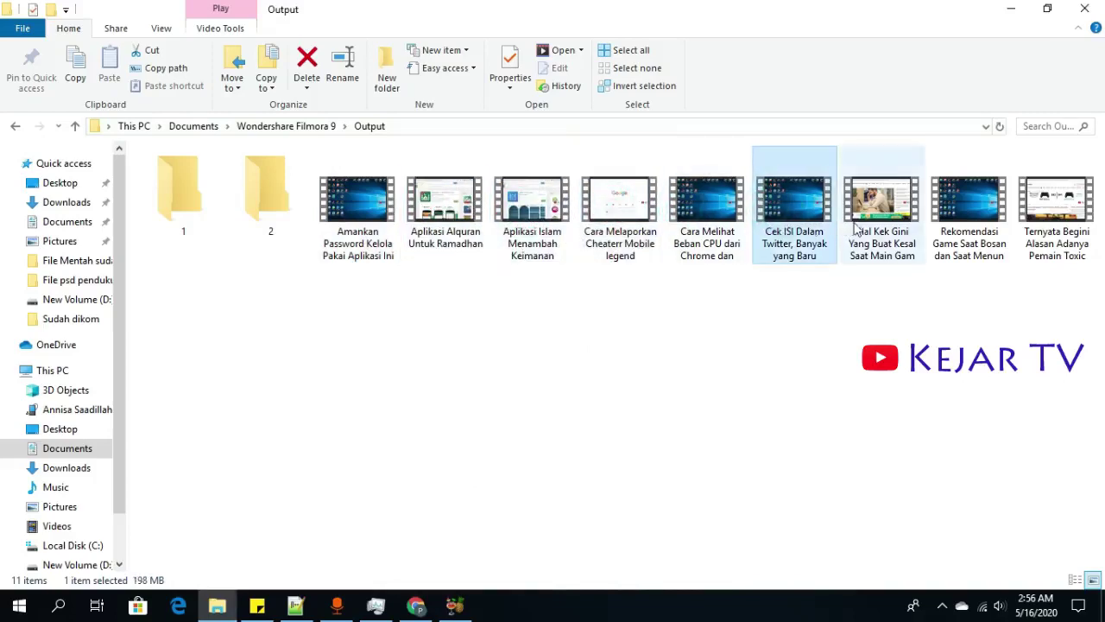
click(873, 220)
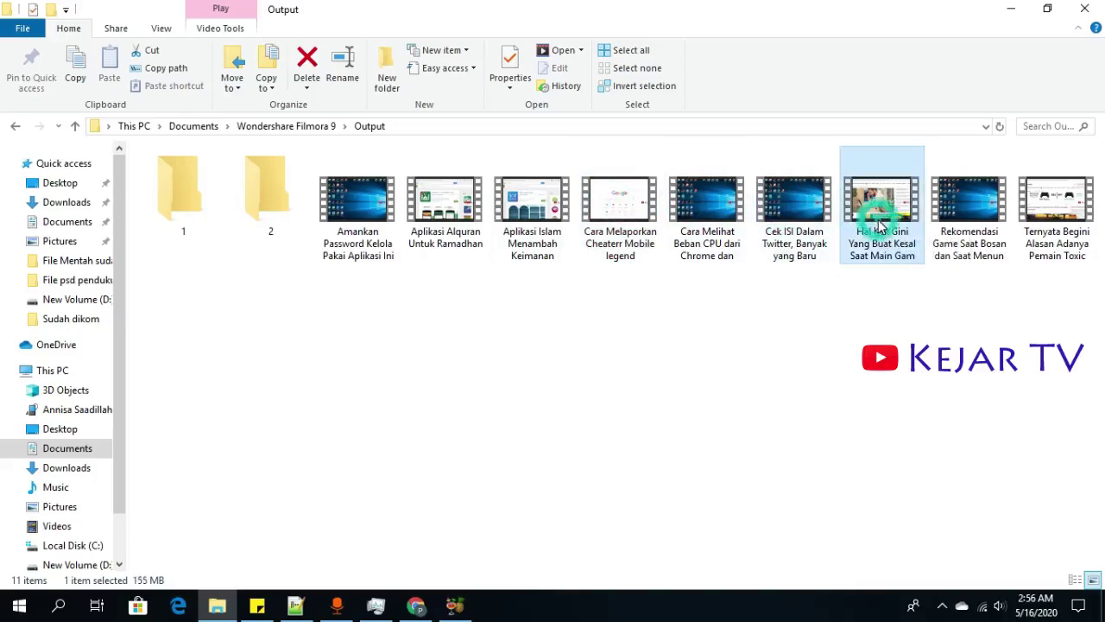
click(971, 209)
- Select all the videos in the Output folder without the two subfolders and check their combined size in the properties
click(544, 321)
drag(305, 335, 1104, 249)
drag(4, 253, 3, 237)
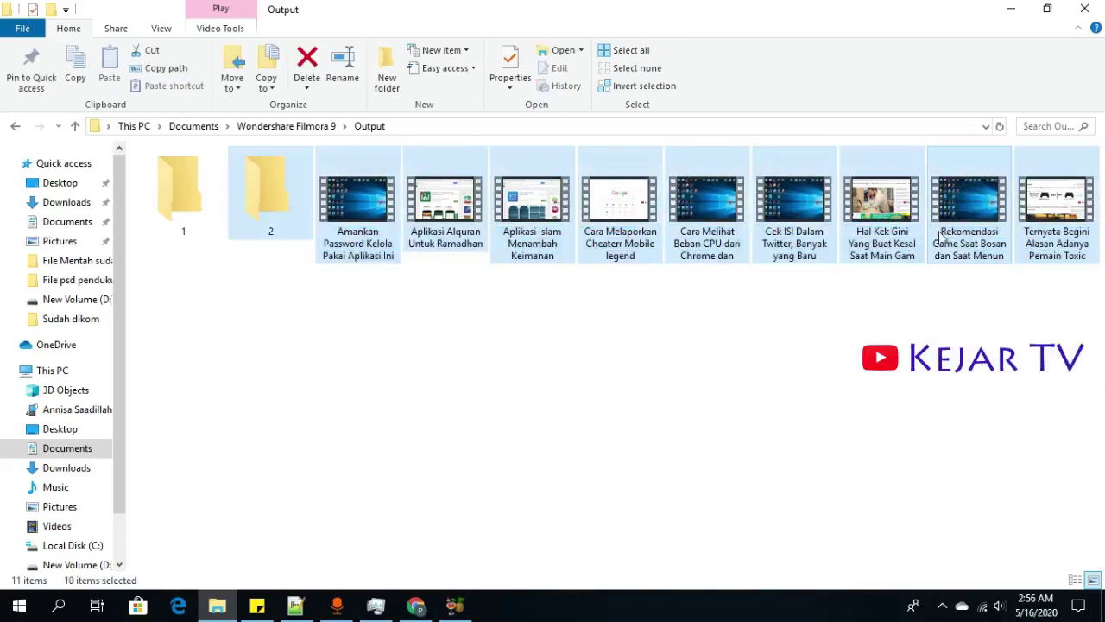
click(622, 354)
drag(346, 334, 1092, 220)
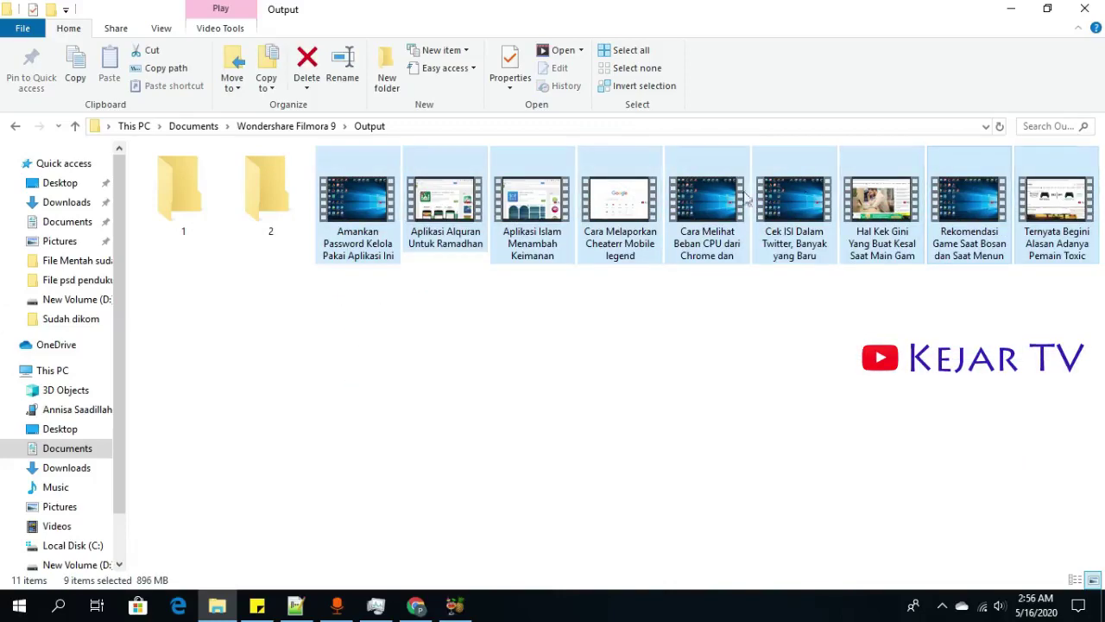
right_click(608, 201)
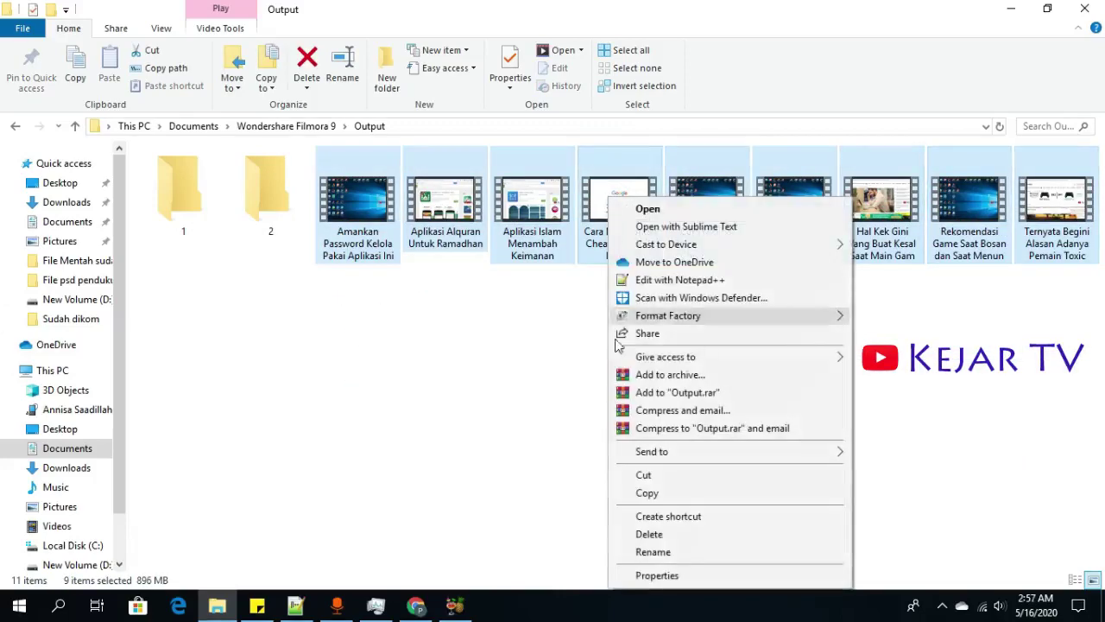
click(654, 572)
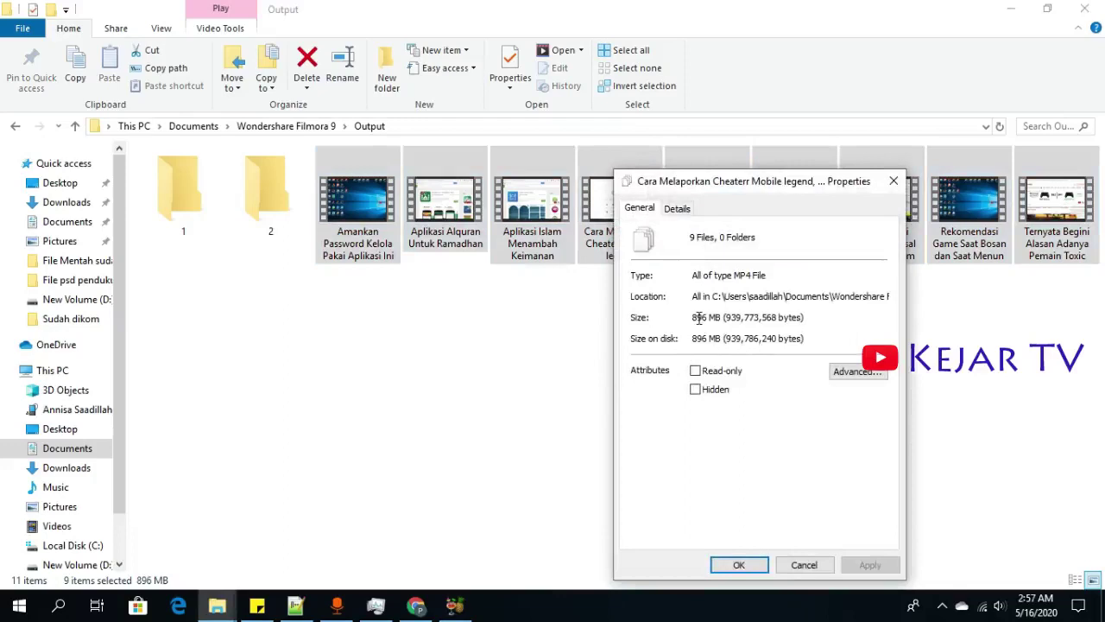
click(894, 181)
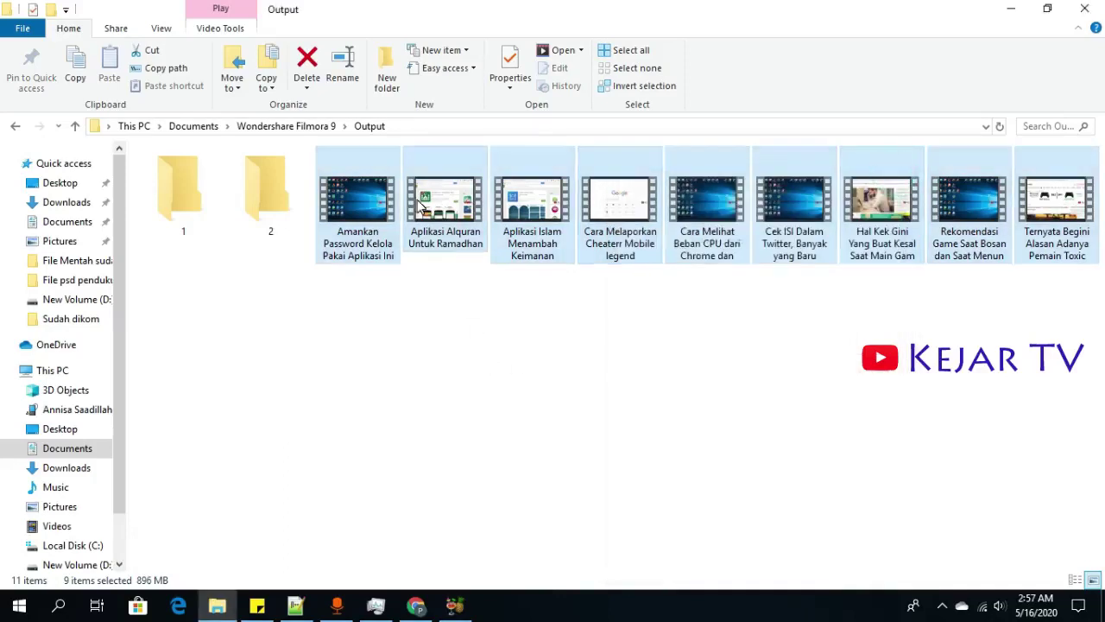
- Move the selected videos from the Output folder into its subfolder 1
right_click(421, 205)
click(455, 475)
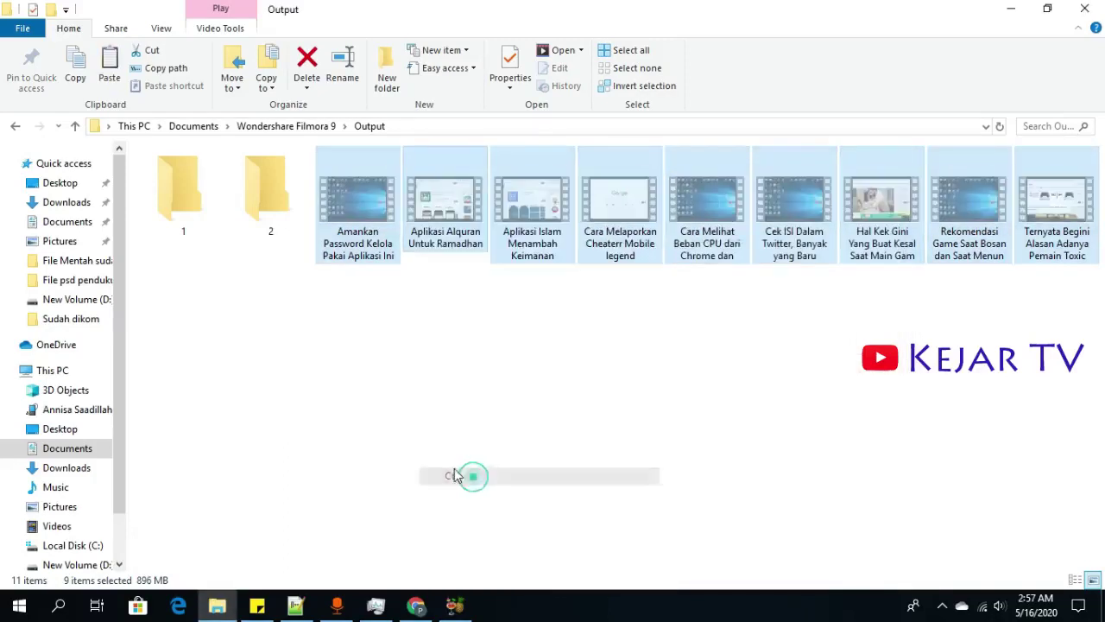
double_click(183, 189)
right_click(285, 246)
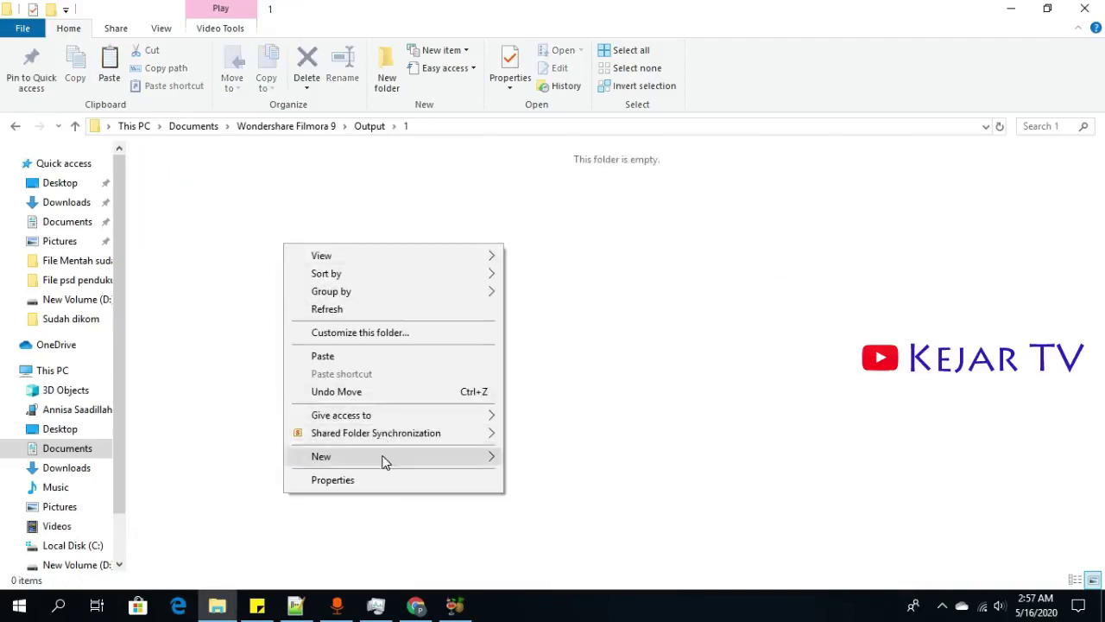
click(382, 361)
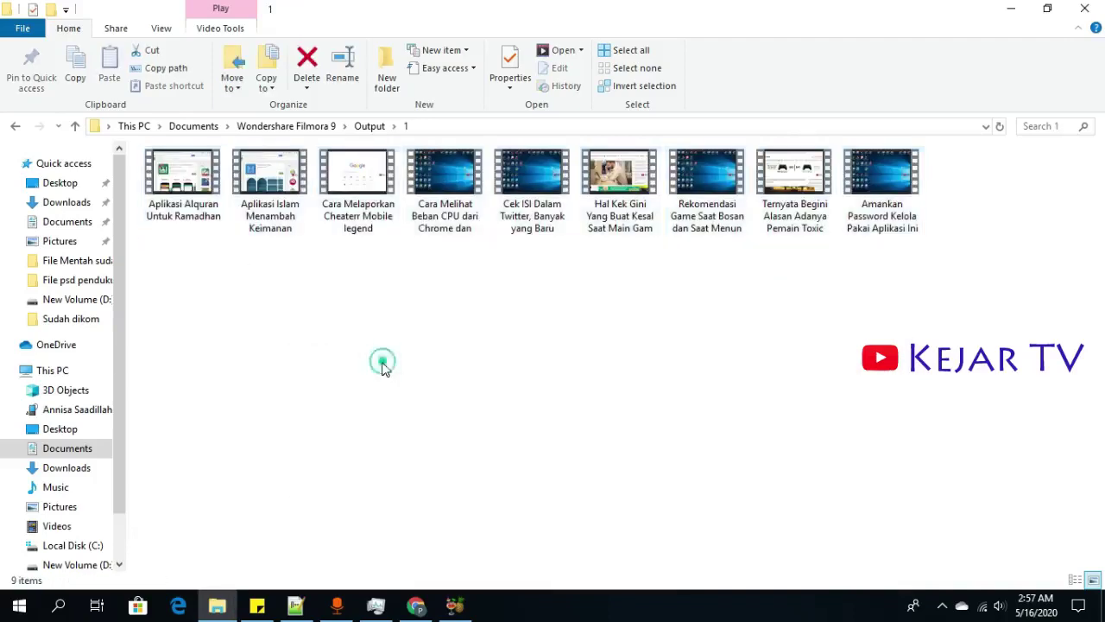
- Switch to HandBrake and batch-scan the folder Documents > Wondershare Filmora 9 > Output > 1 as the source
click(455, 604)
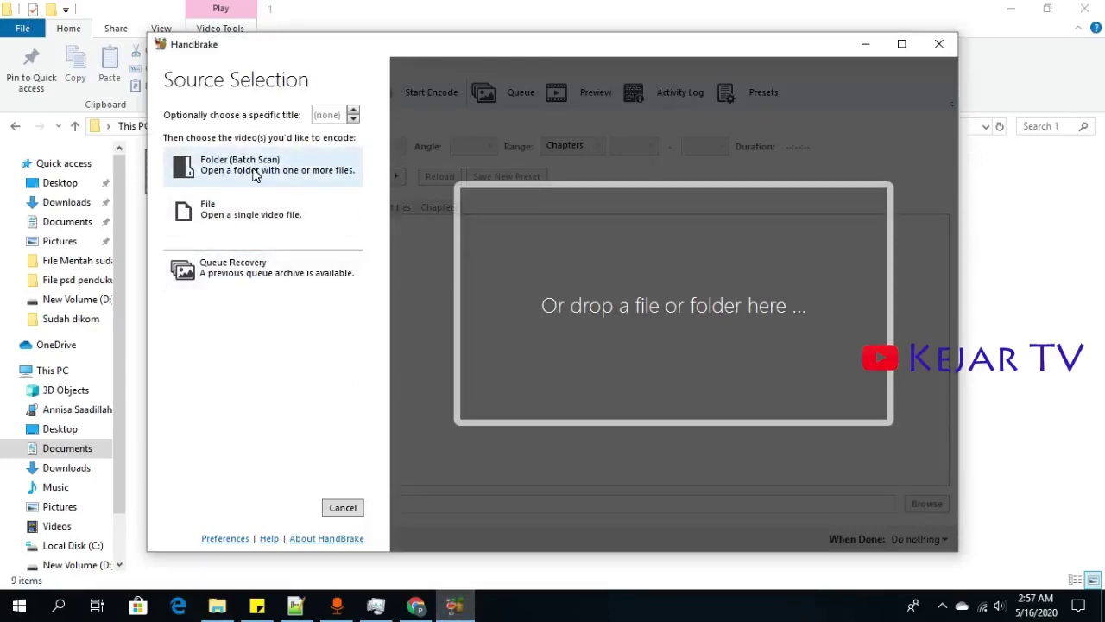
click(254, 173)
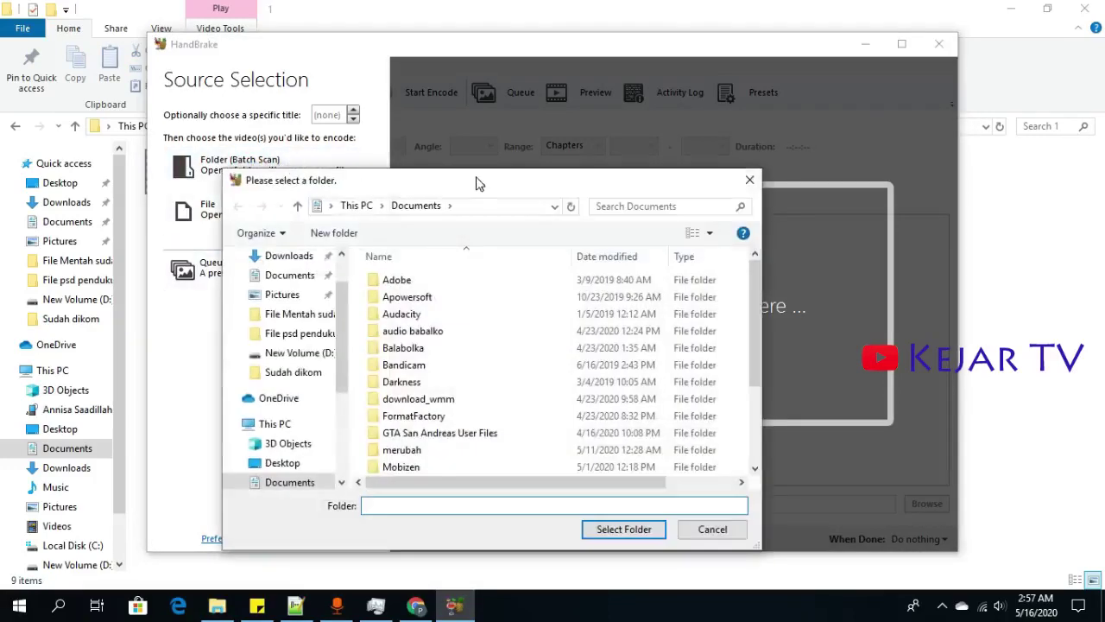
drag(479, 183, 534, 90)
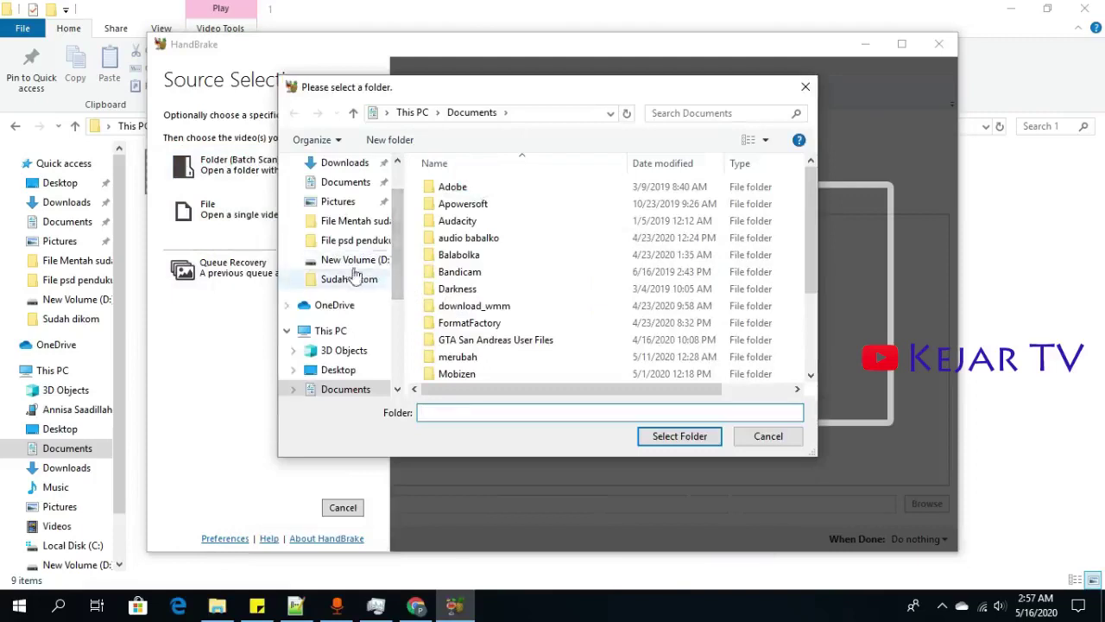
click(350, 183)
scroll(518, 356, down, 2)
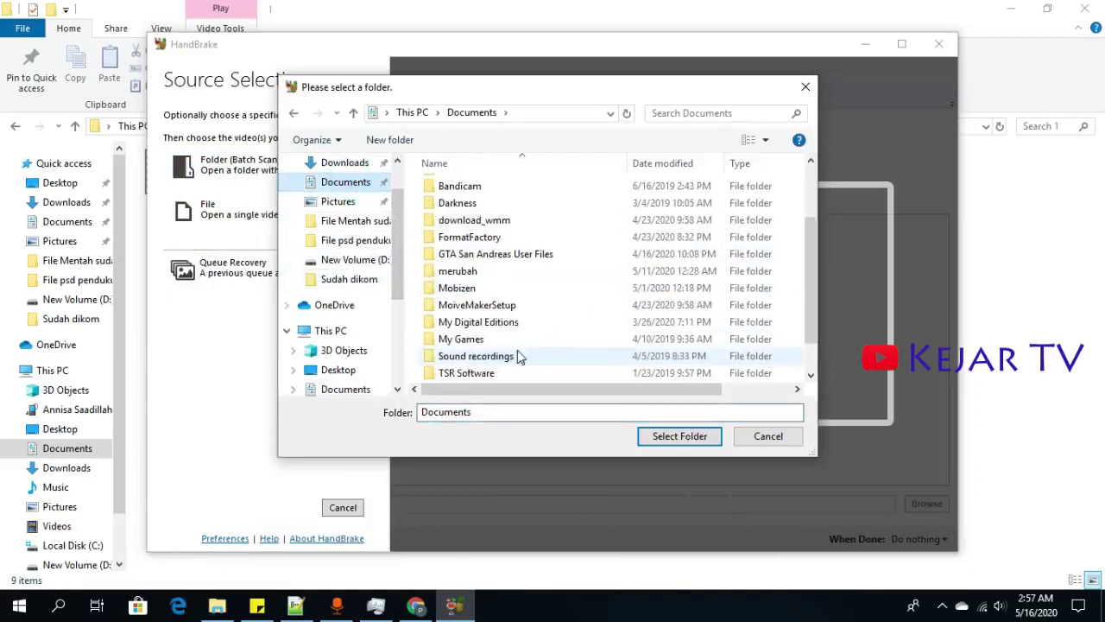
scroll(518, 354, down, 2)
double_click(481, 372)
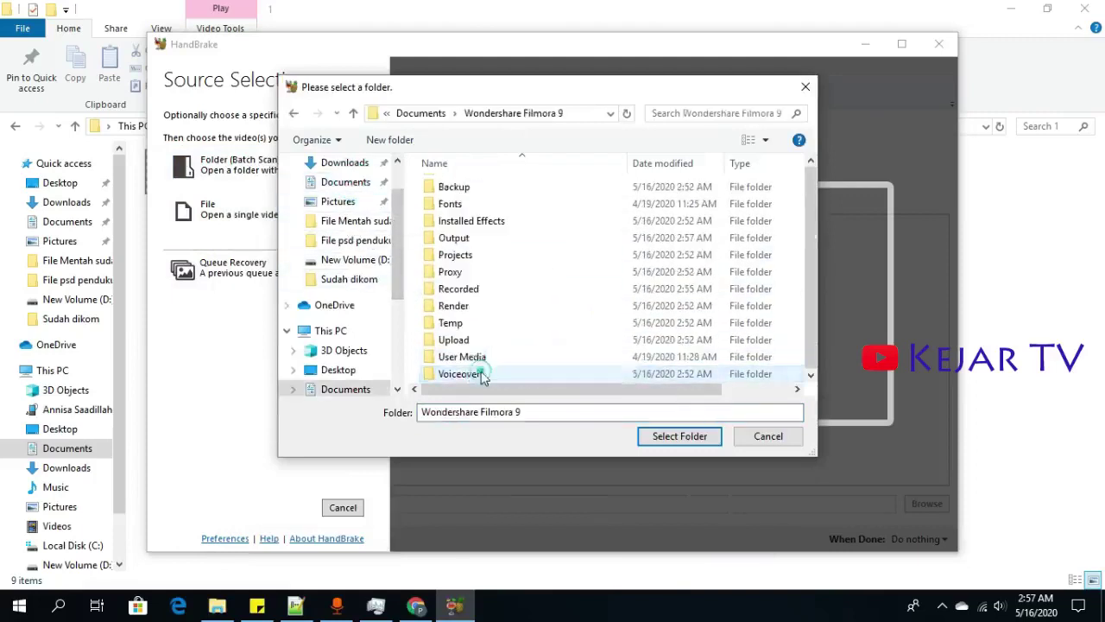
double_click(475, 239)
click(482, 235)
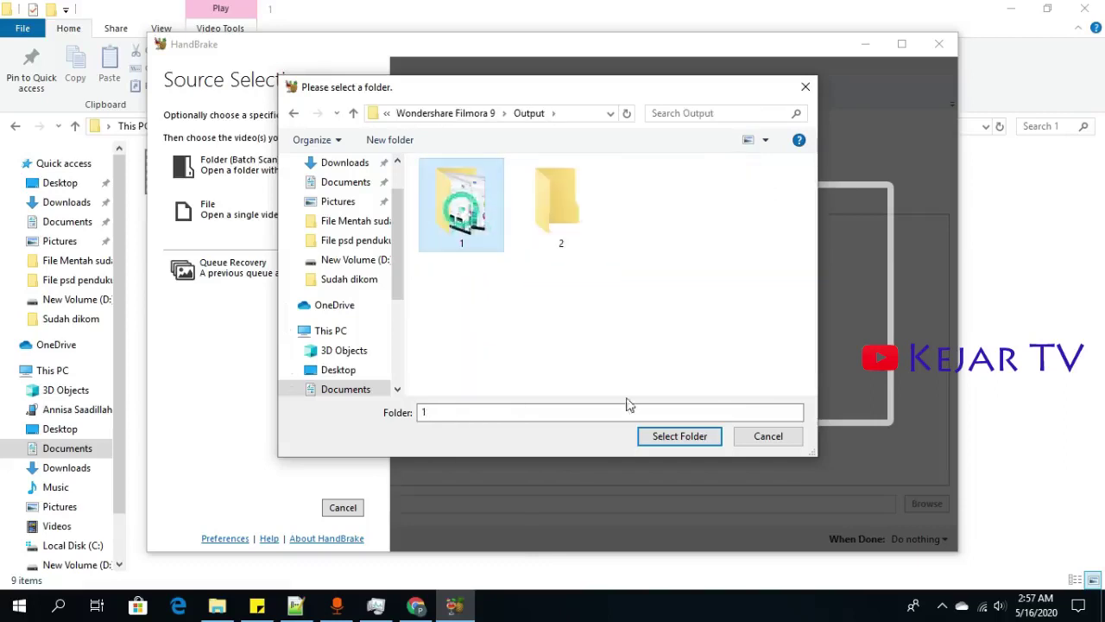
click(680, 436)
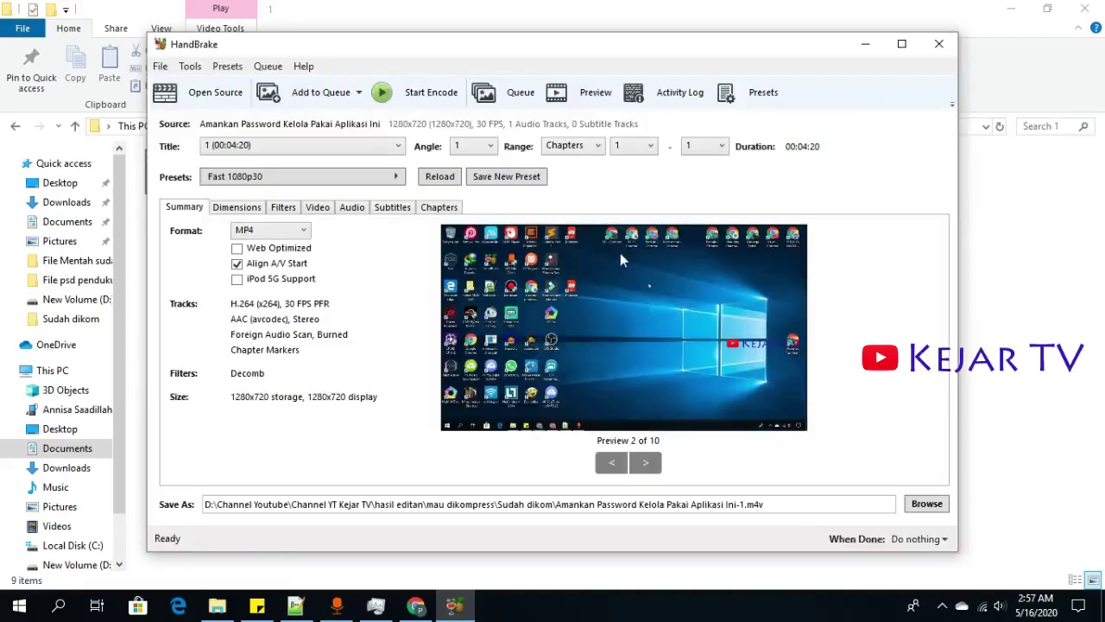
- Set the save location of the current video to Wondershare Filmora 9 > Output > 2, keeping its file name
click(923, 510)
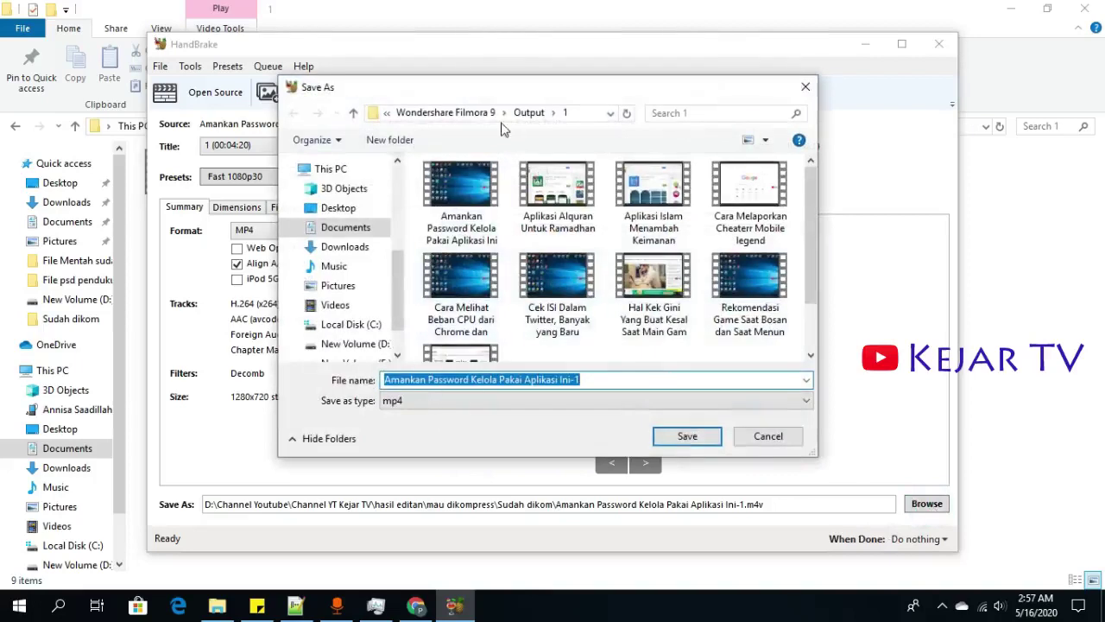
click(530, 114)
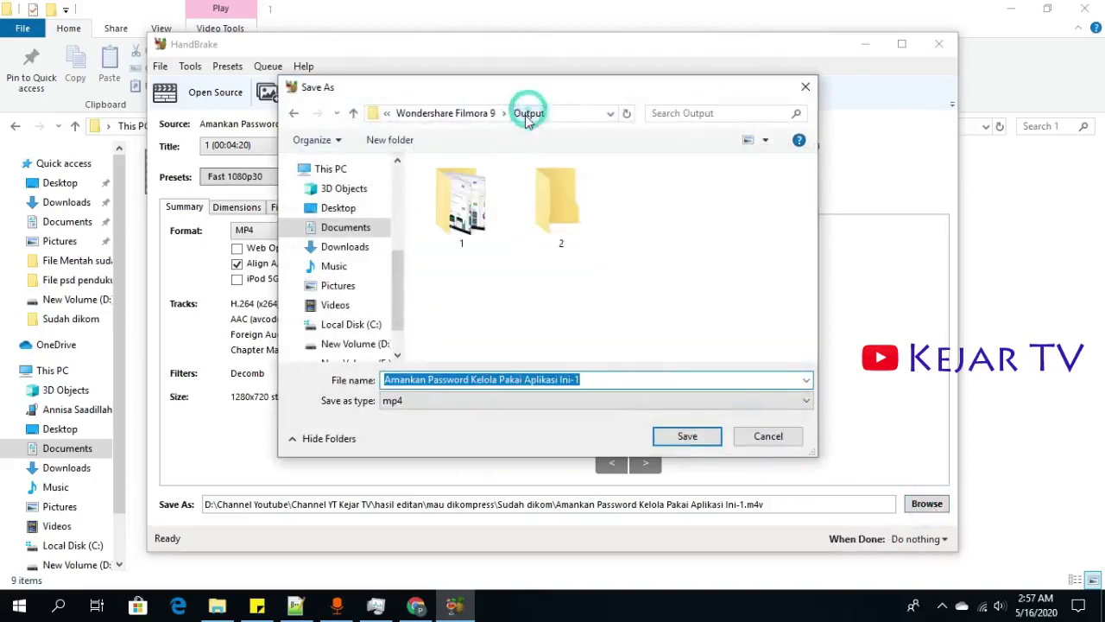
click(559, 211)
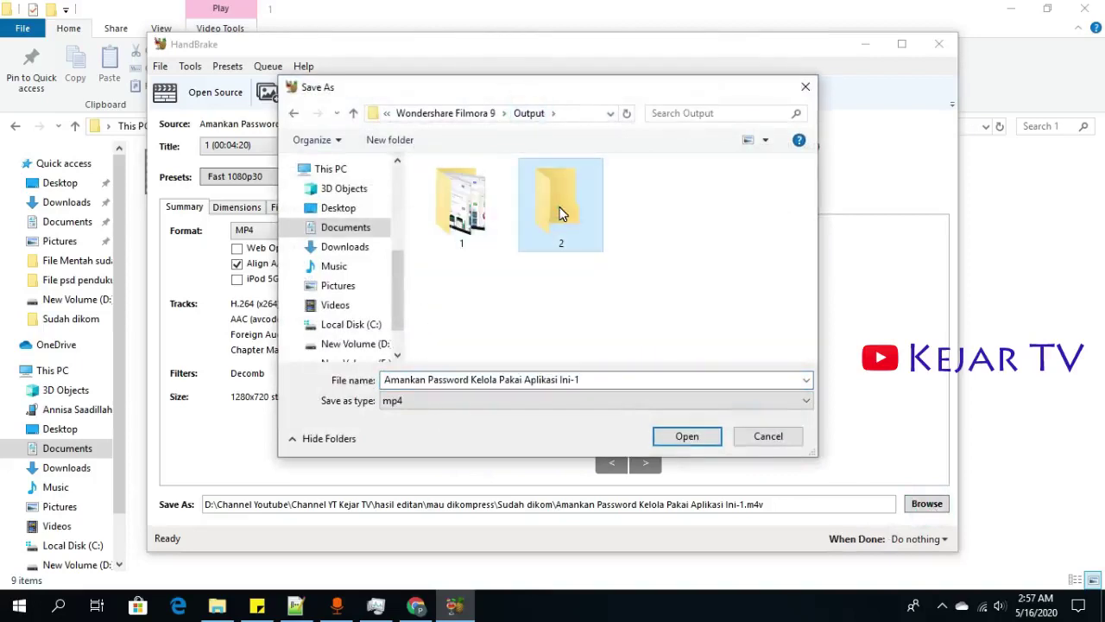
double_click(560, 211)
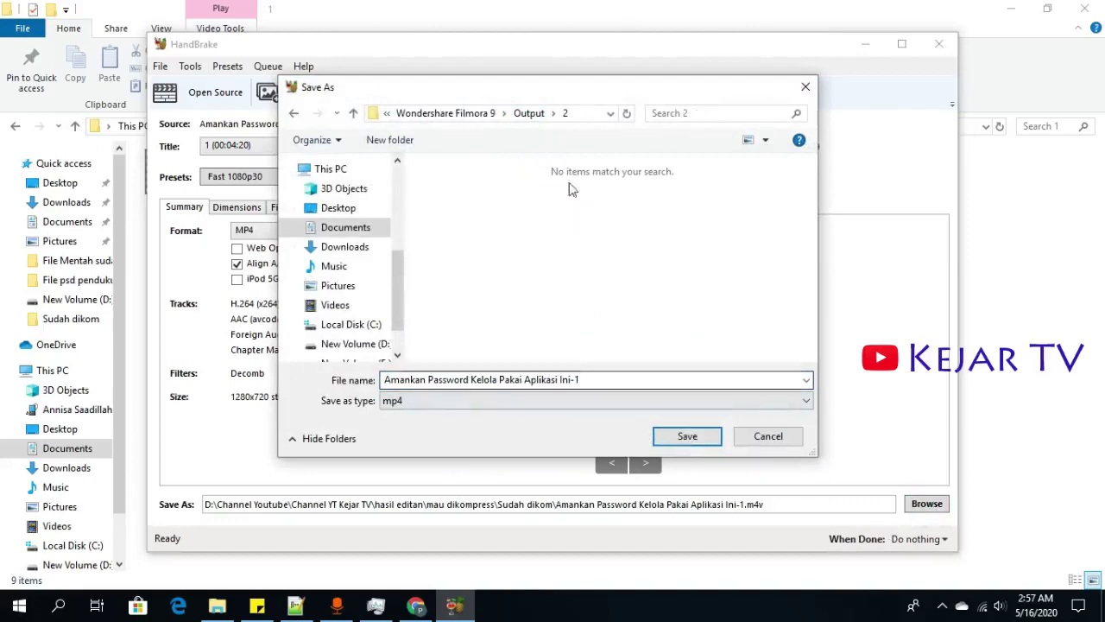
drag(588, 93, 567, 145)
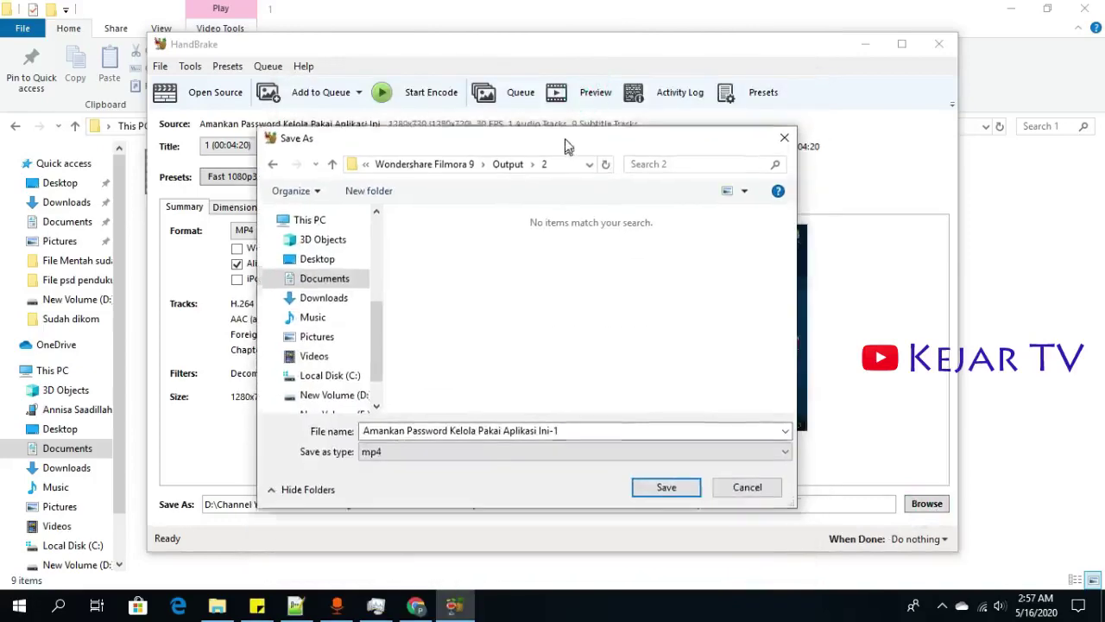
click(653, 488)
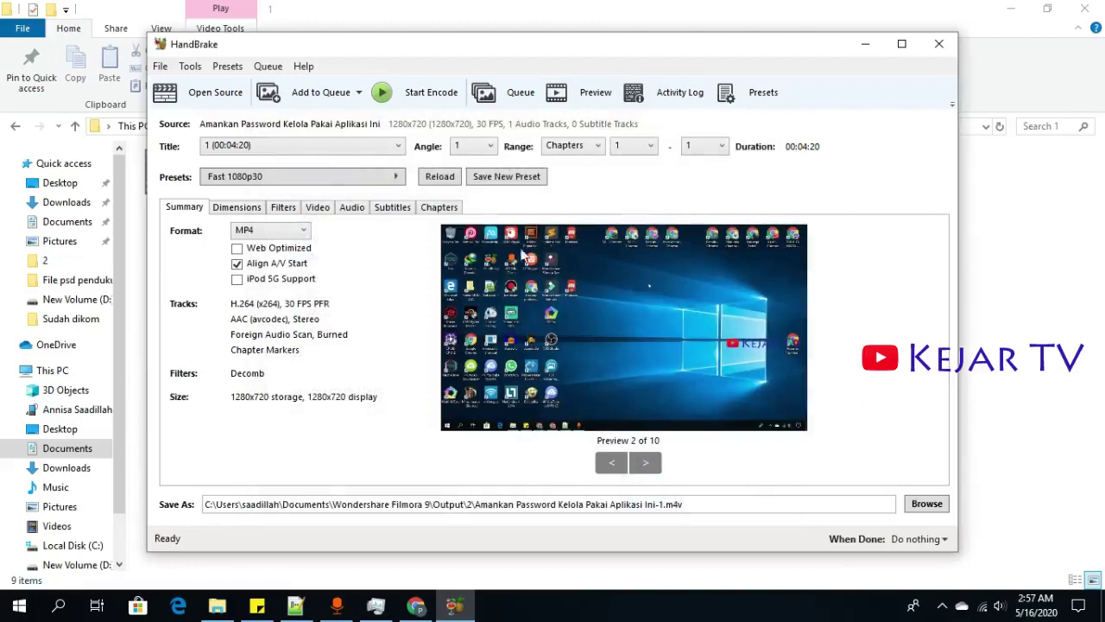
- Add the current title to the encode queue, try adding all titles too, and check the queued jobs
click(321, 92)
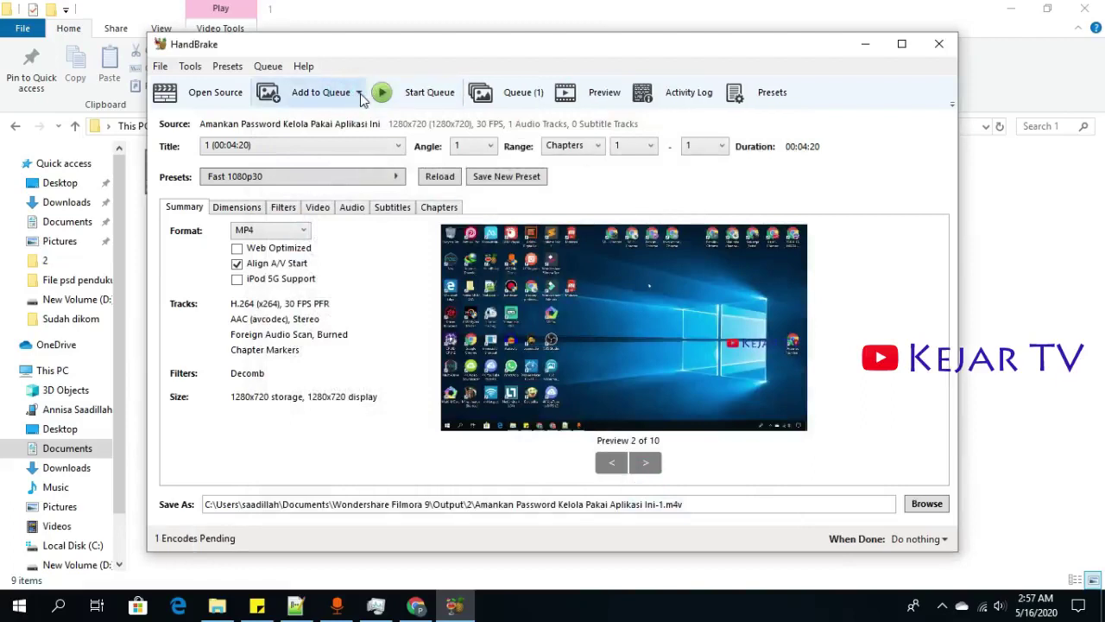
click(360, 93)
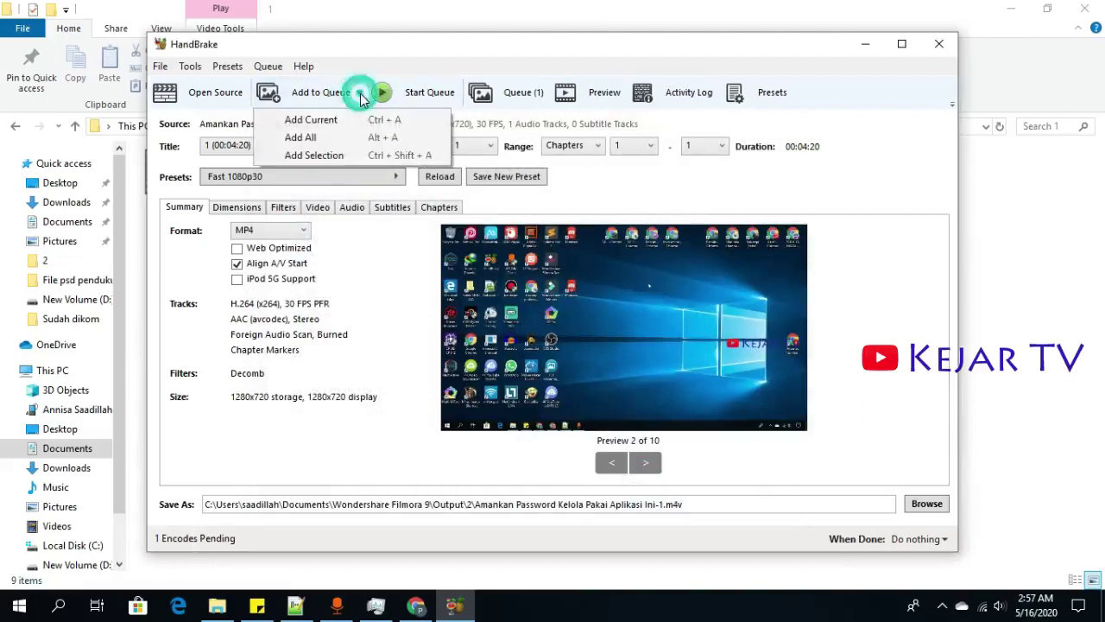
click(375, 139)
click(705, 266)
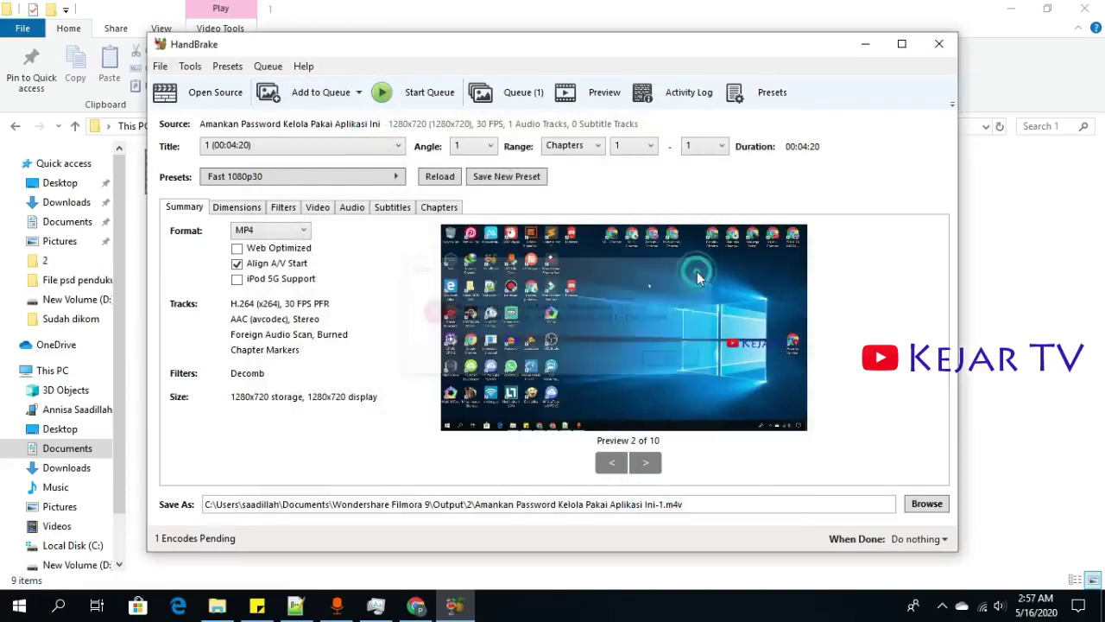
click(526, 95)
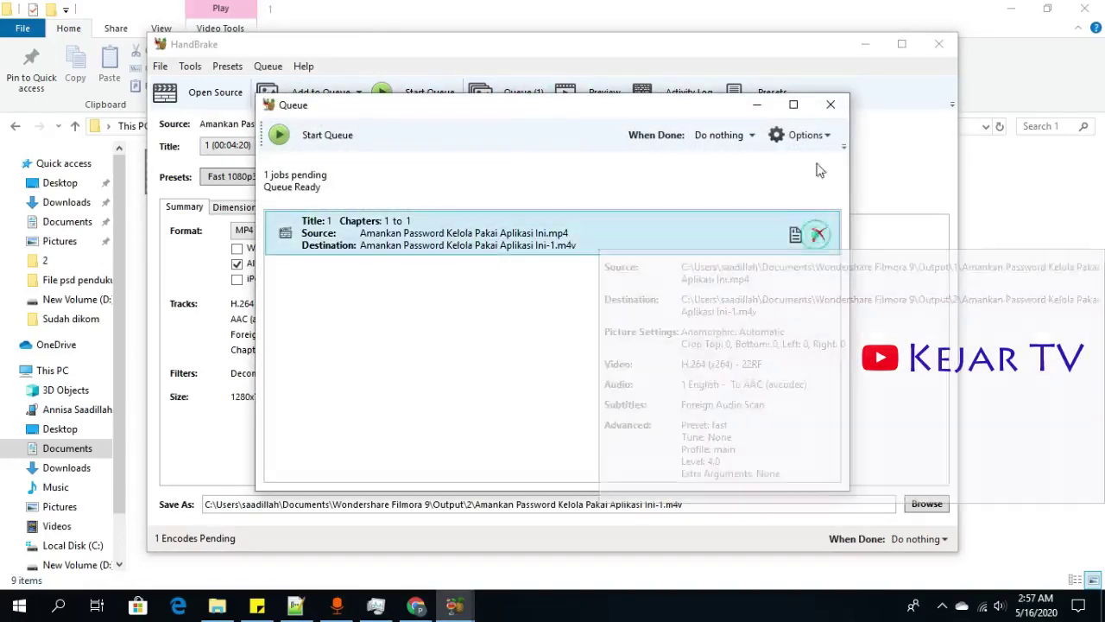
click(826, 106)
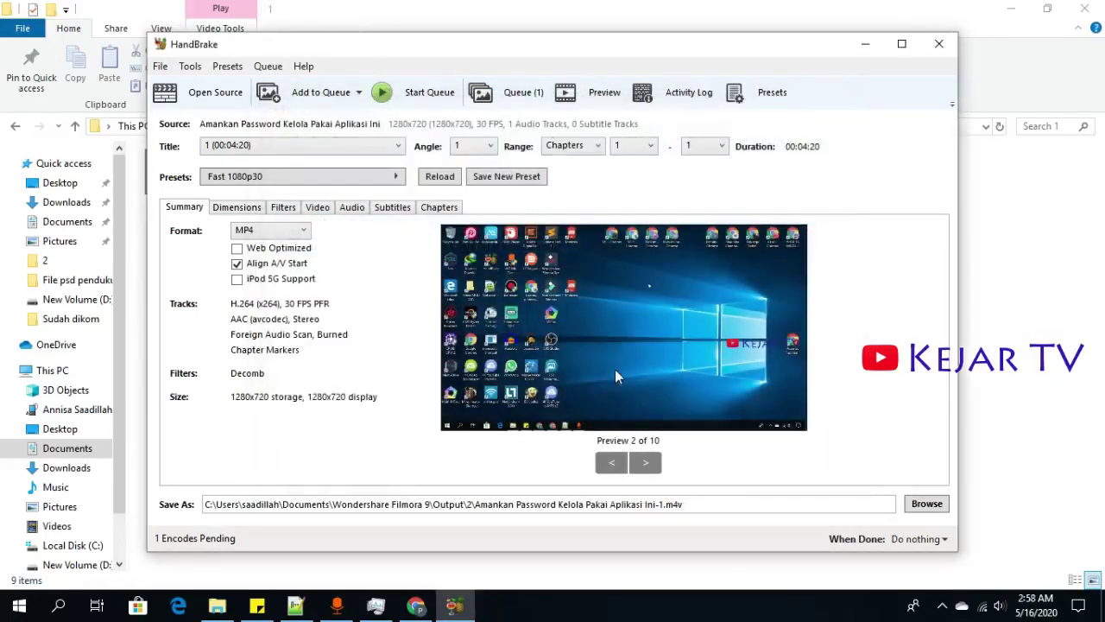
- Remove the pending "Amankan Password Kelola Pakai Aplikasi Ini" job from the queue and close the queue
click(524, 94)
click(816, 232)
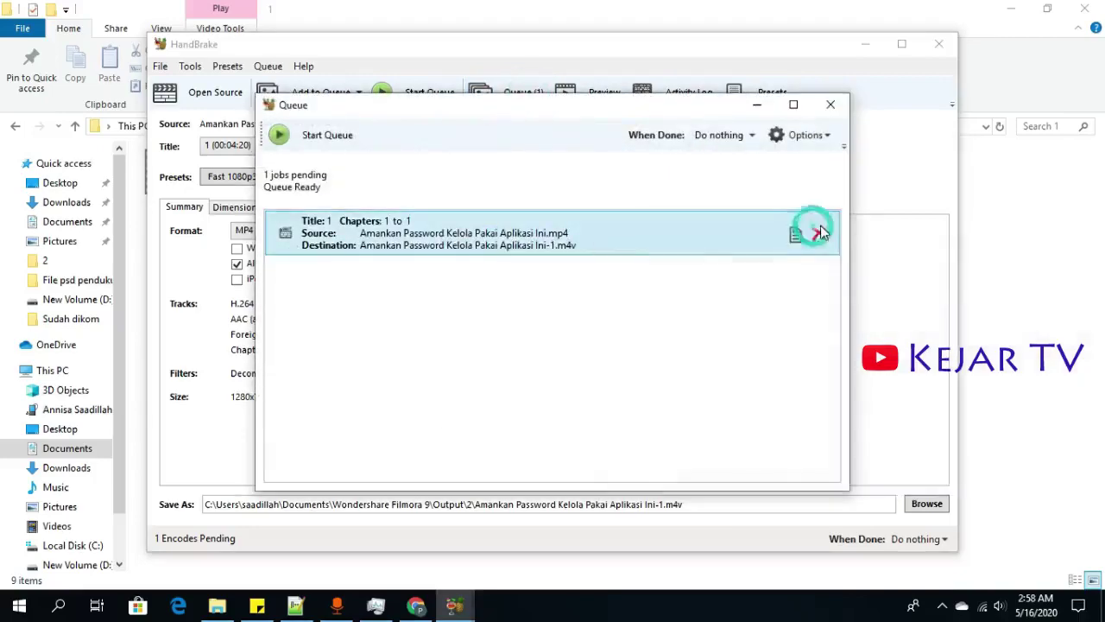
click(817, 237)
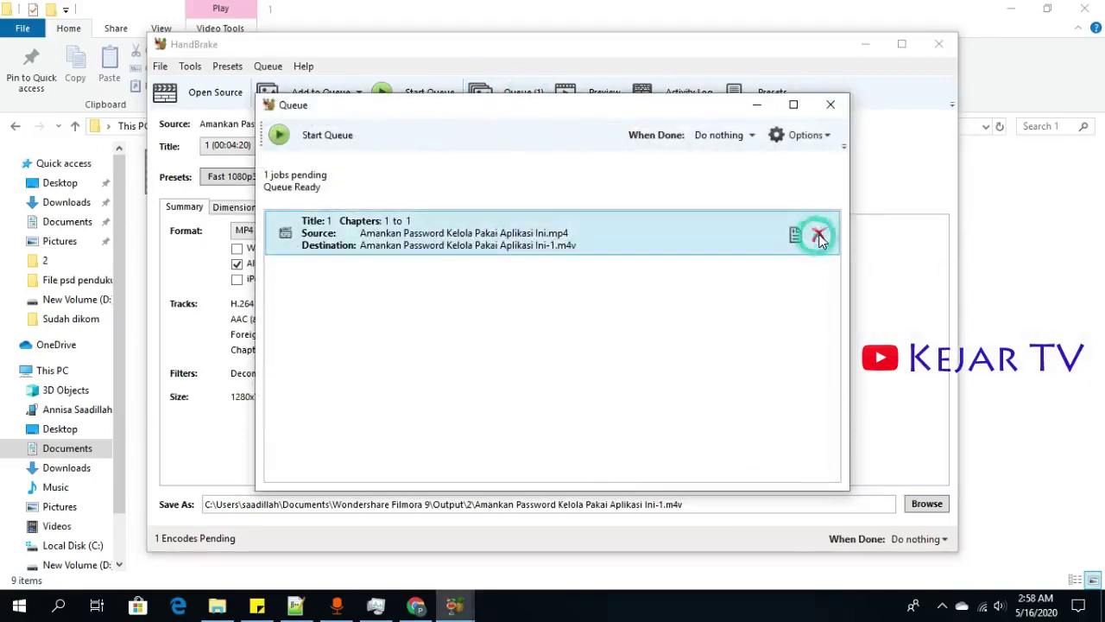
click(817, 235)
click(832, 106)
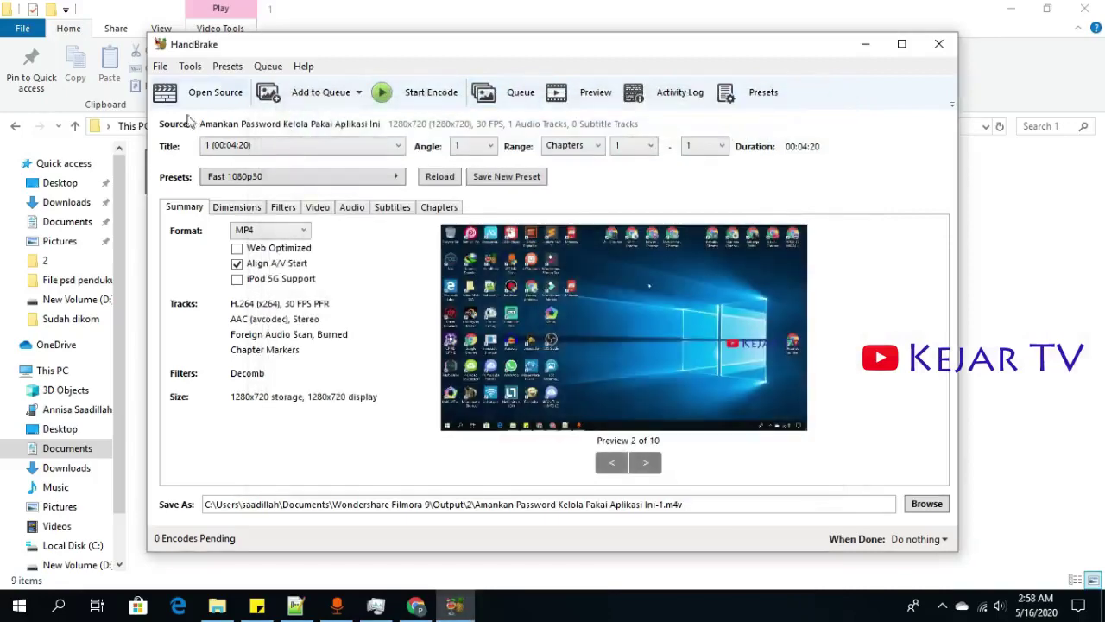
- Open the preferences and show the Output Files settings for automatic file naming
click(160, 67)
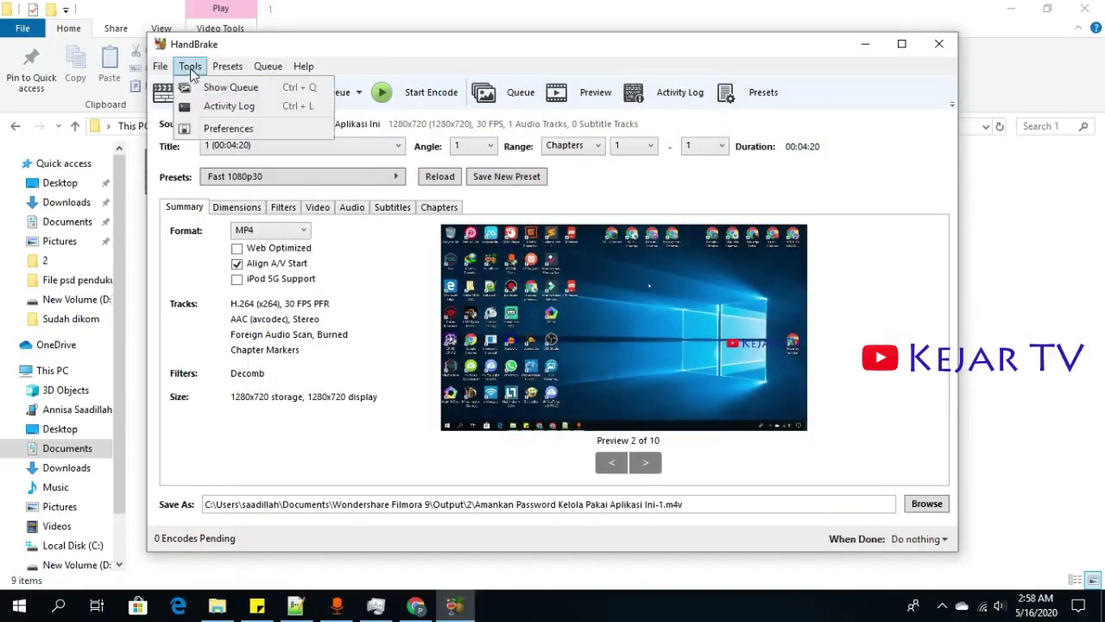
mouse_move(190, 66)
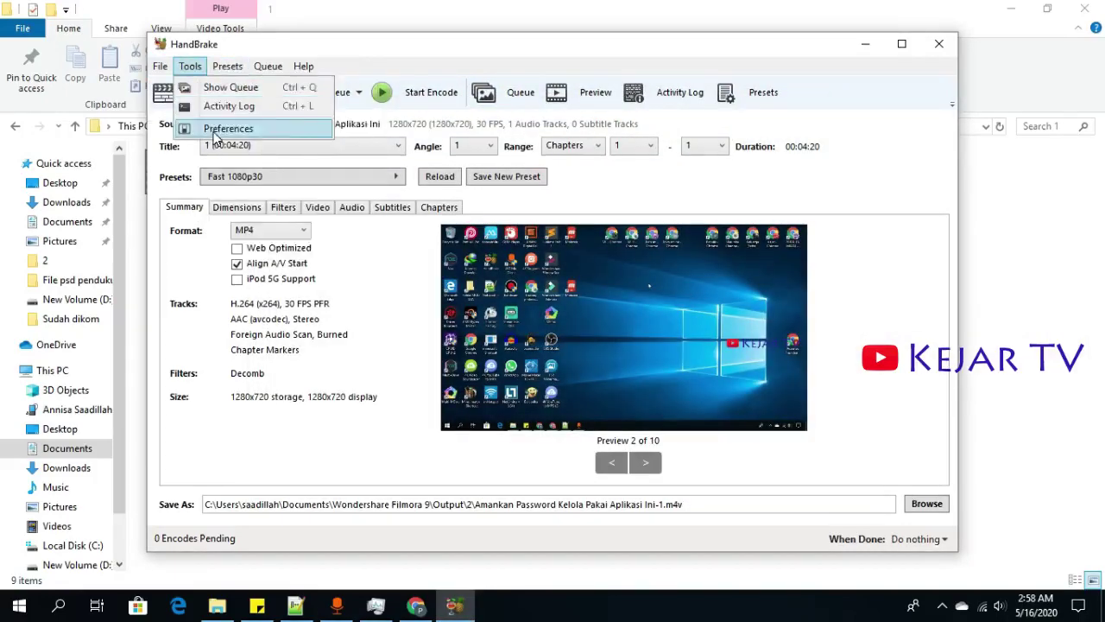
click(220, 127)
drag(492, 55, 493, 29)
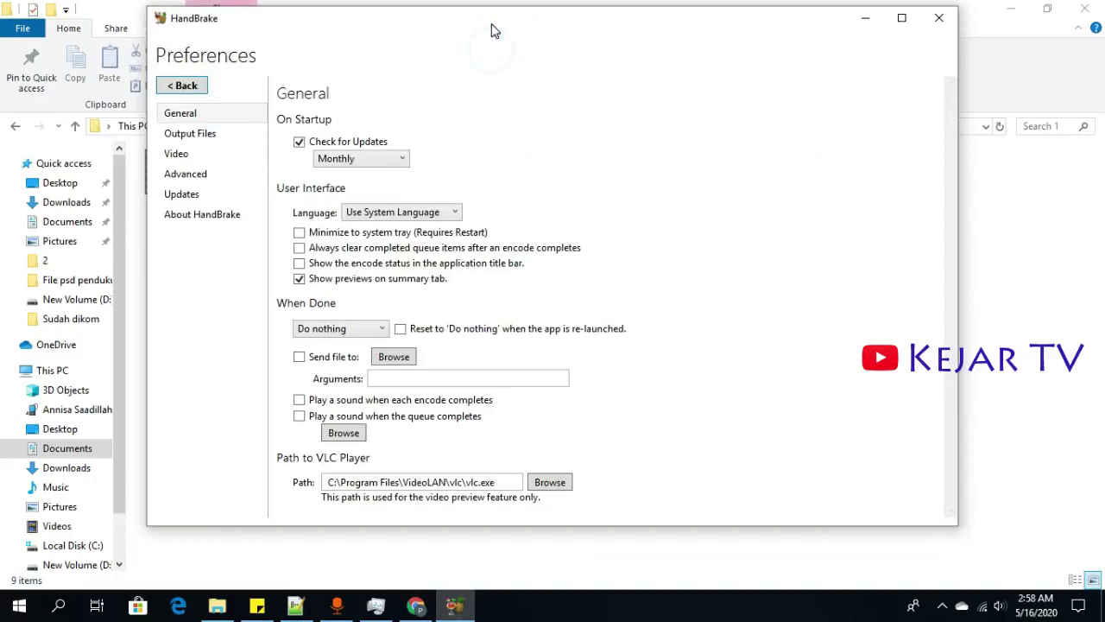
click(199, 175)
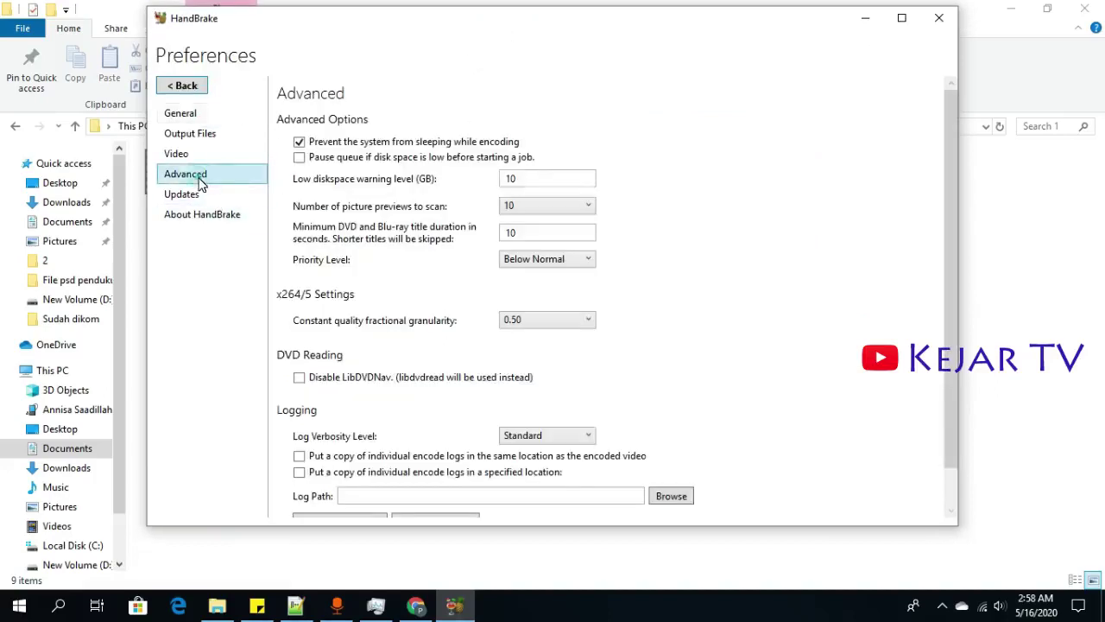
click(196, 155)
click(205, 138)
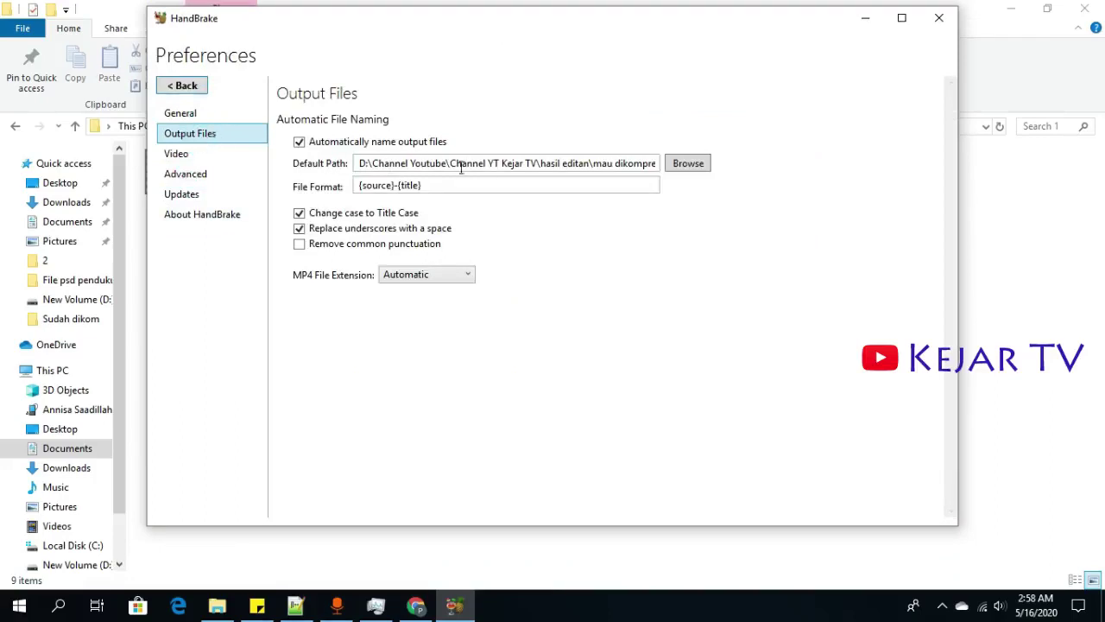
- Set the default output path to Documents > Wondershare Filmora 9 > Output > 2 and leave the preferences
click(688, 164)
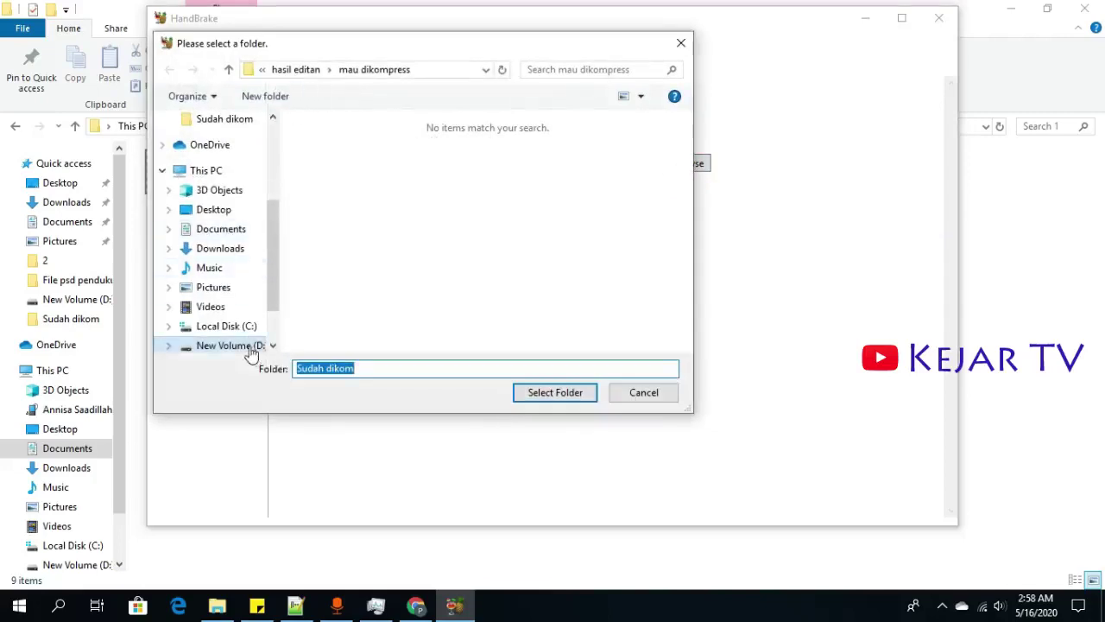
click(226, 231)
scroll(420, 327, down, 3)
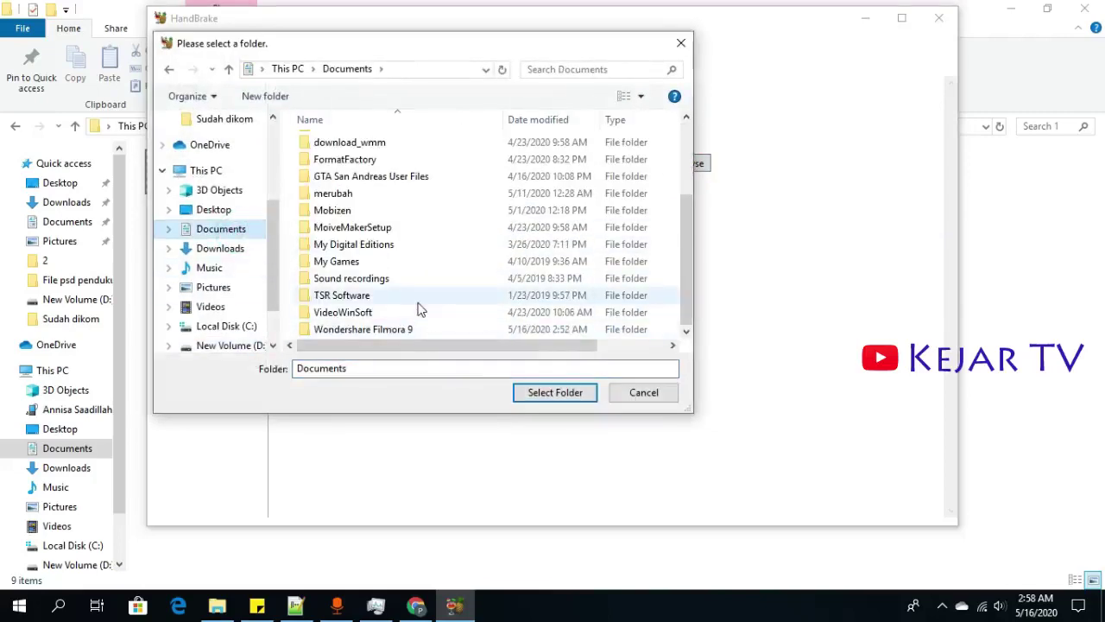
double_click(407, 328)
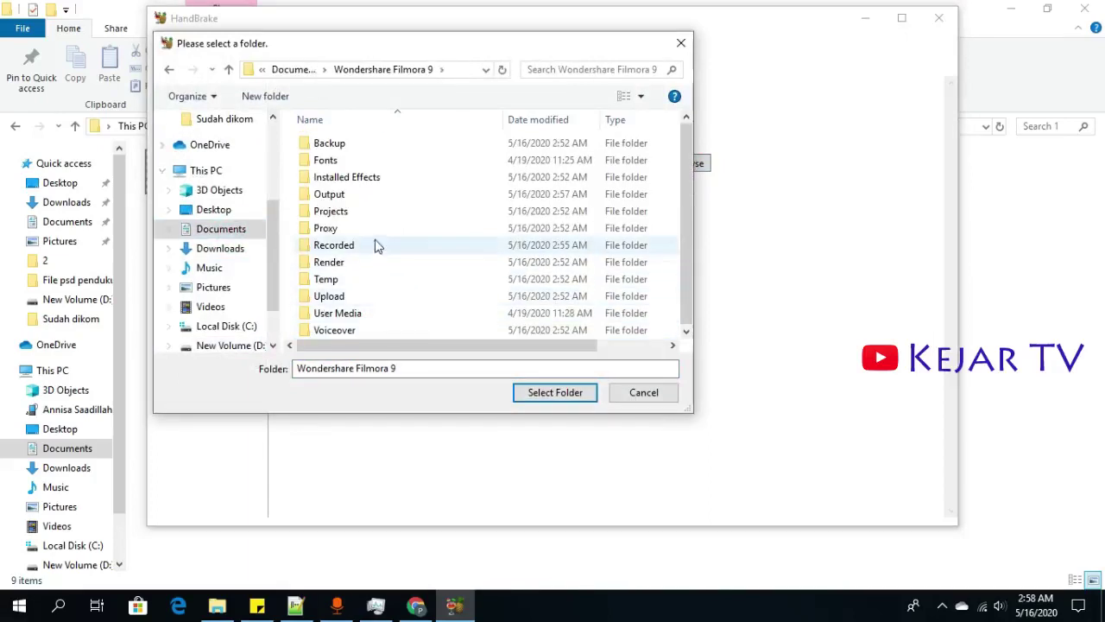
click(365, 198)
double_click(366, 198)
click(456, 162)
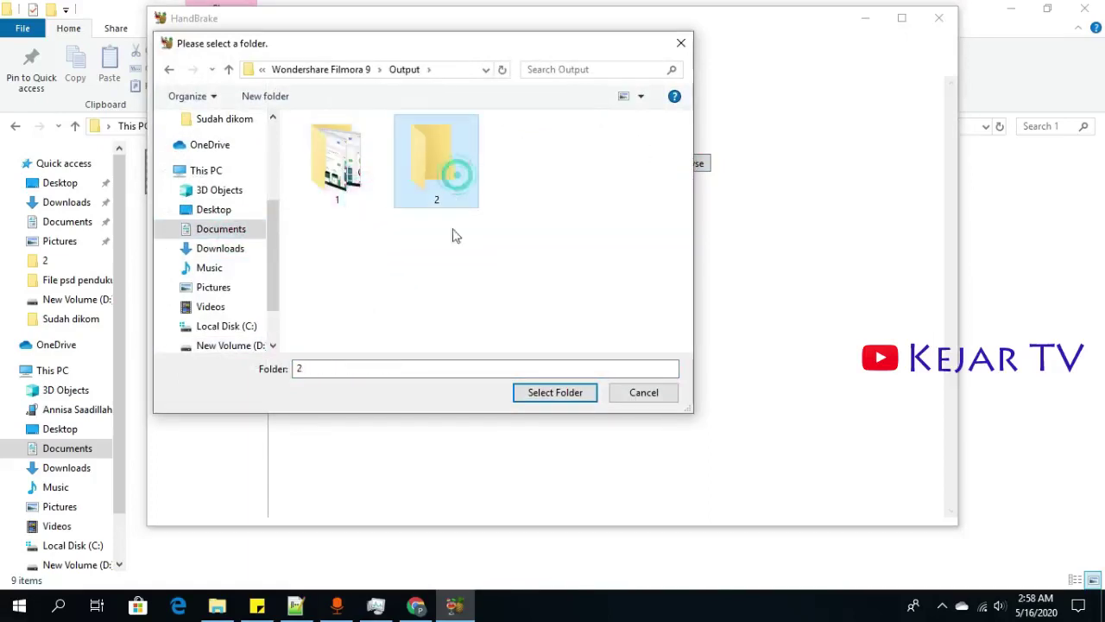
click(561, 398)
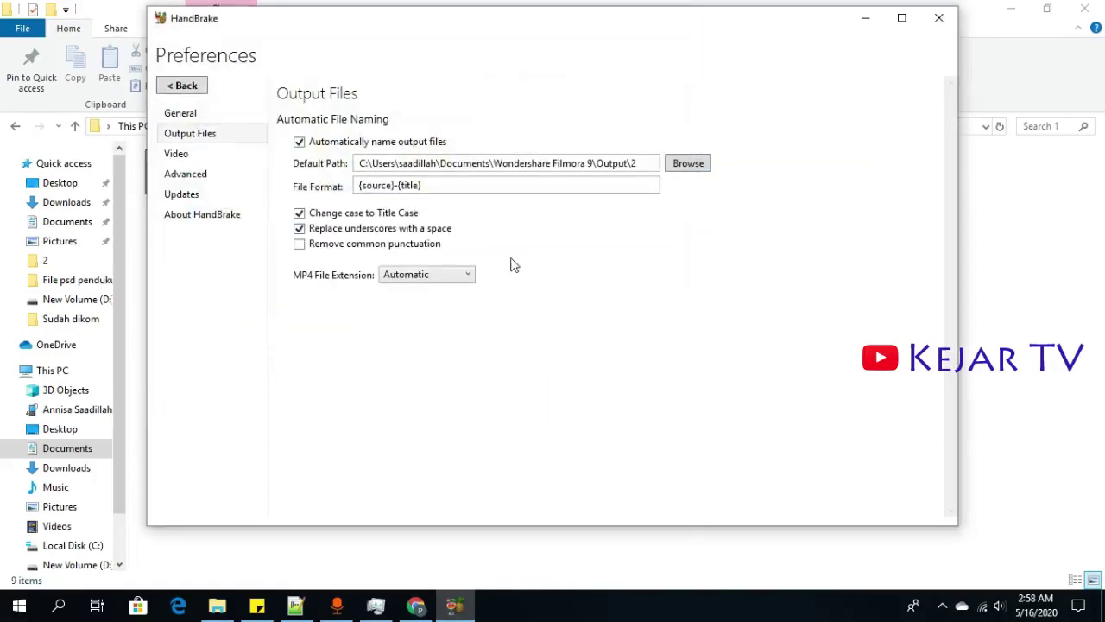
click(186, 85)
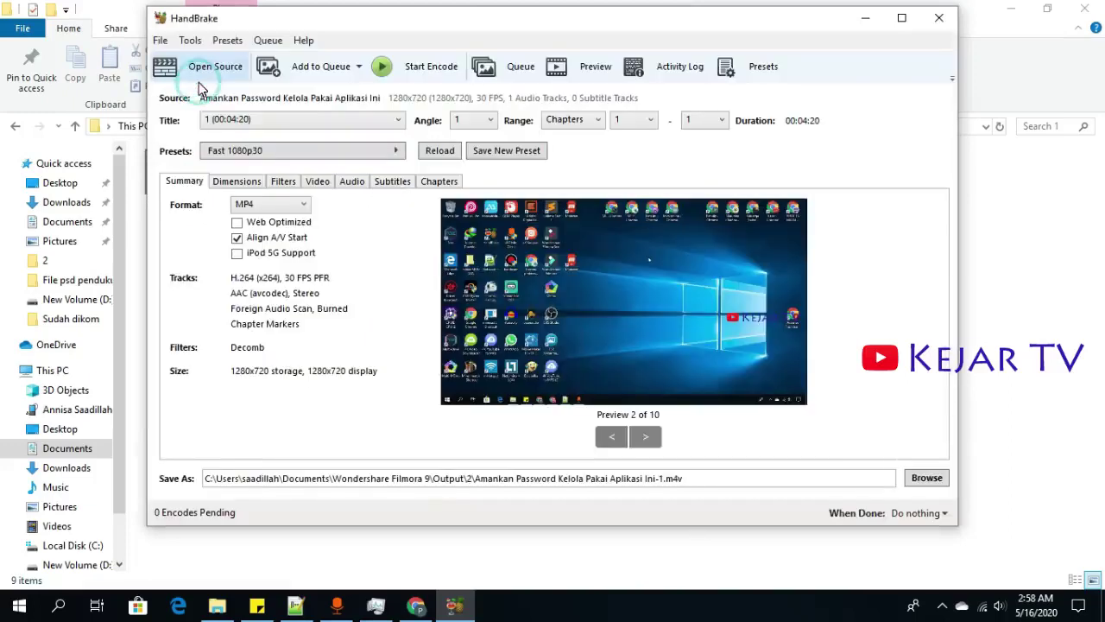
- Add all scanned titles to the encode queue and look through the list of queued jobs
click(359, 67)
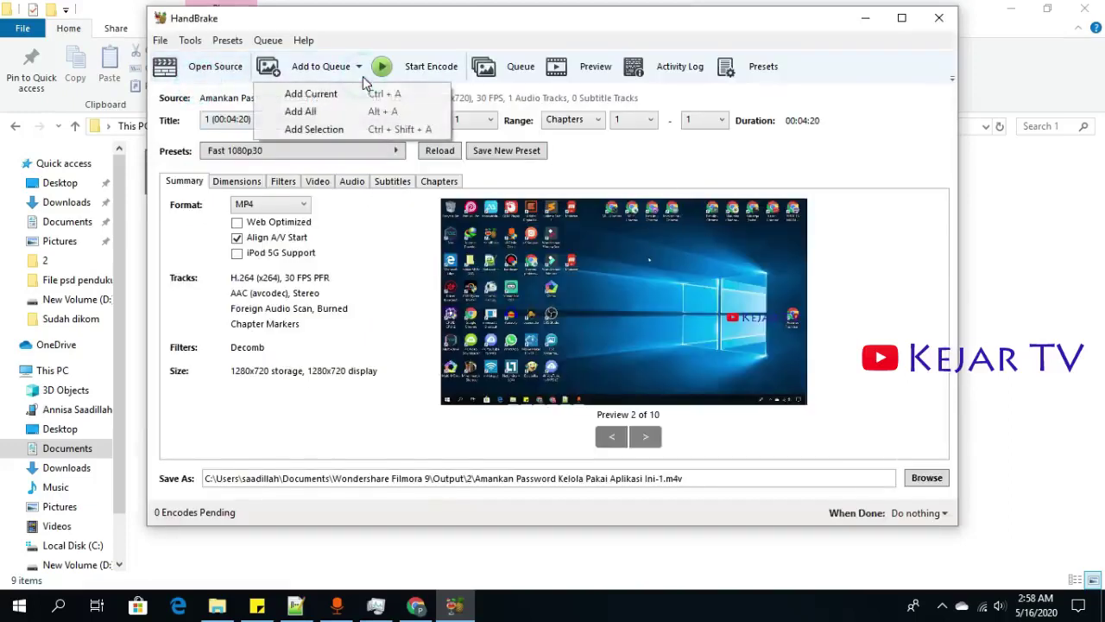
click(305, 114)
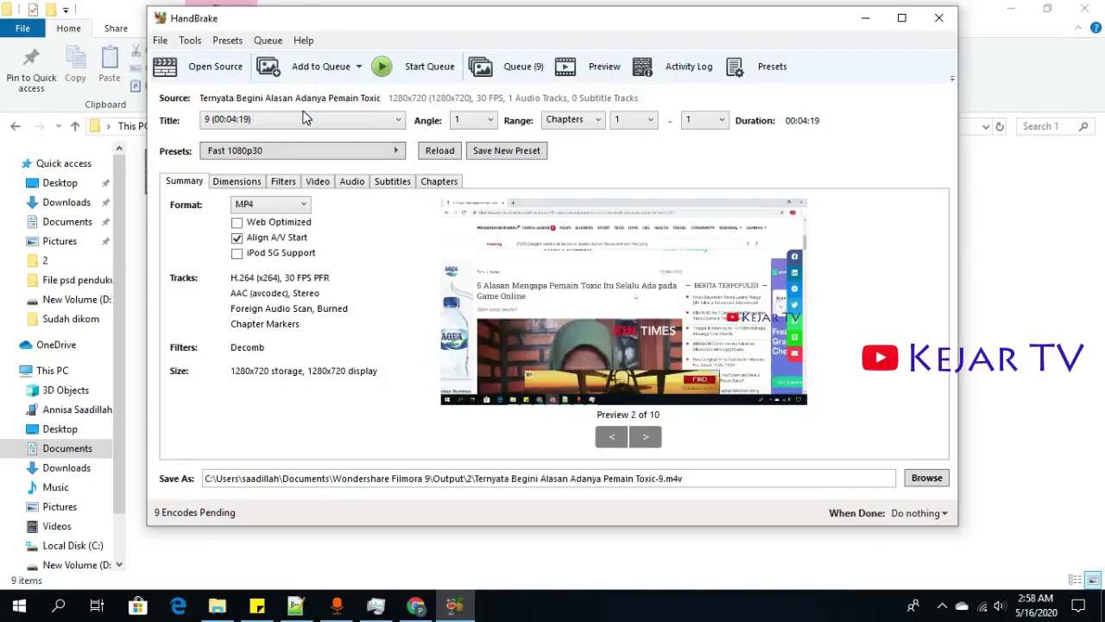
click(510, 73)
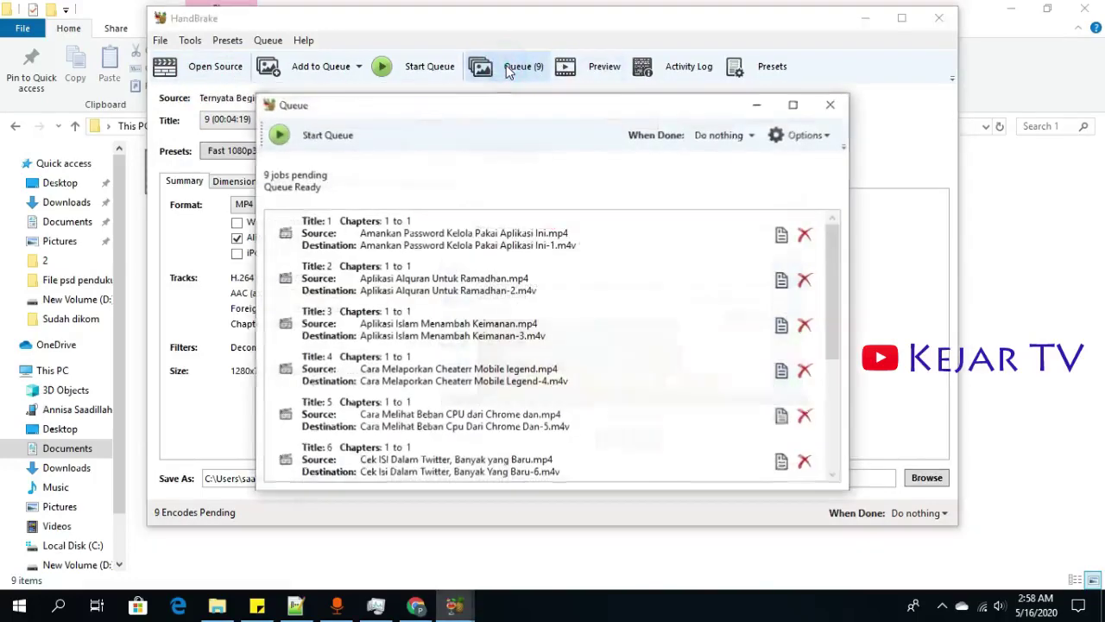
drag(527, 106, 536, 69)
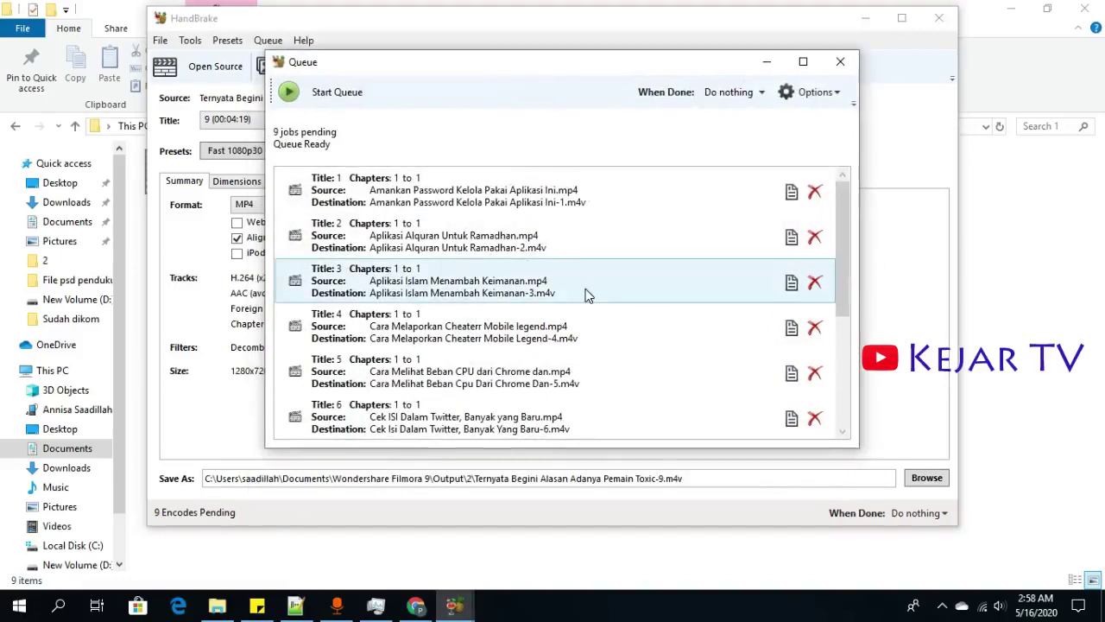
scroll(584, 291, down, 3)
mouse_move(587, 294)
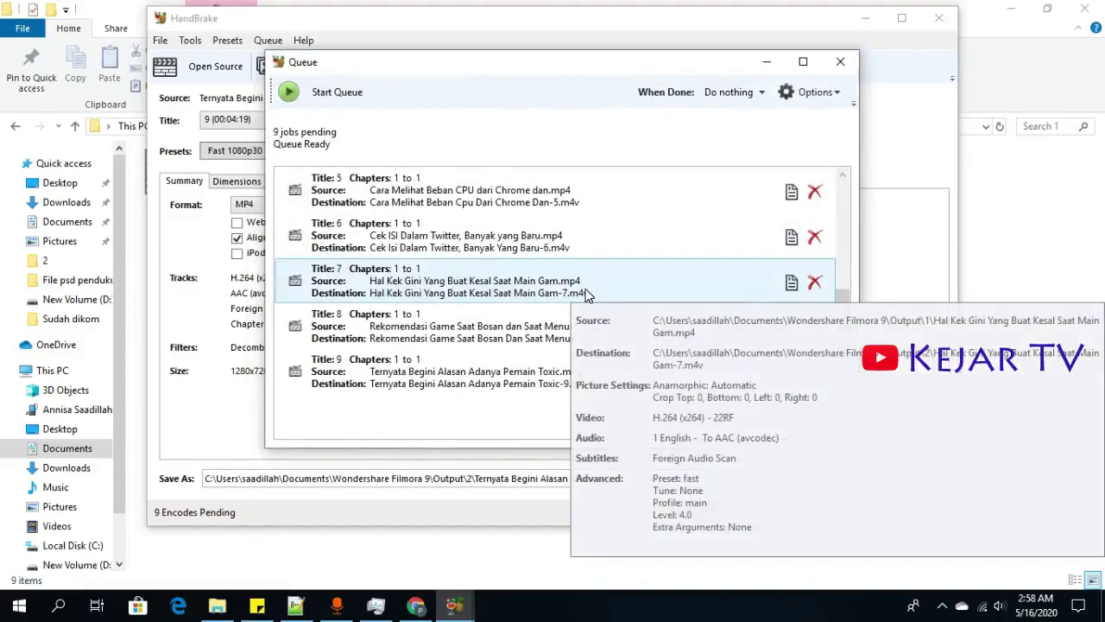
scroll(587, 294, up, 3)
- Check the source and destination paths of the first queued job, close the queue list, and start encoding the queue
mouse_move(340, 211)
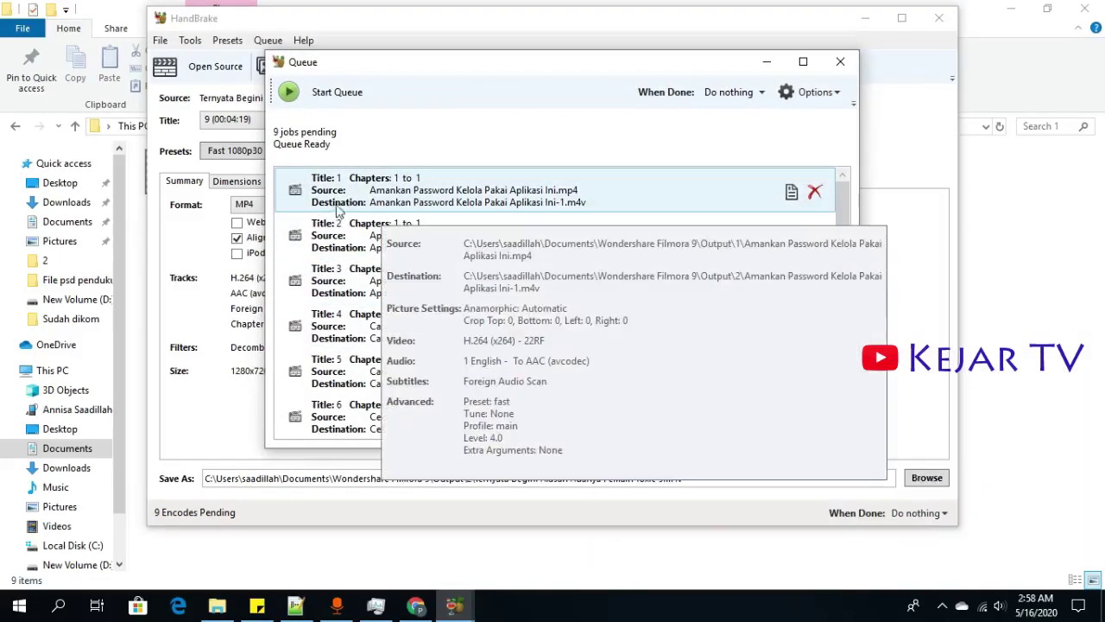
mouse_move(544, 221)
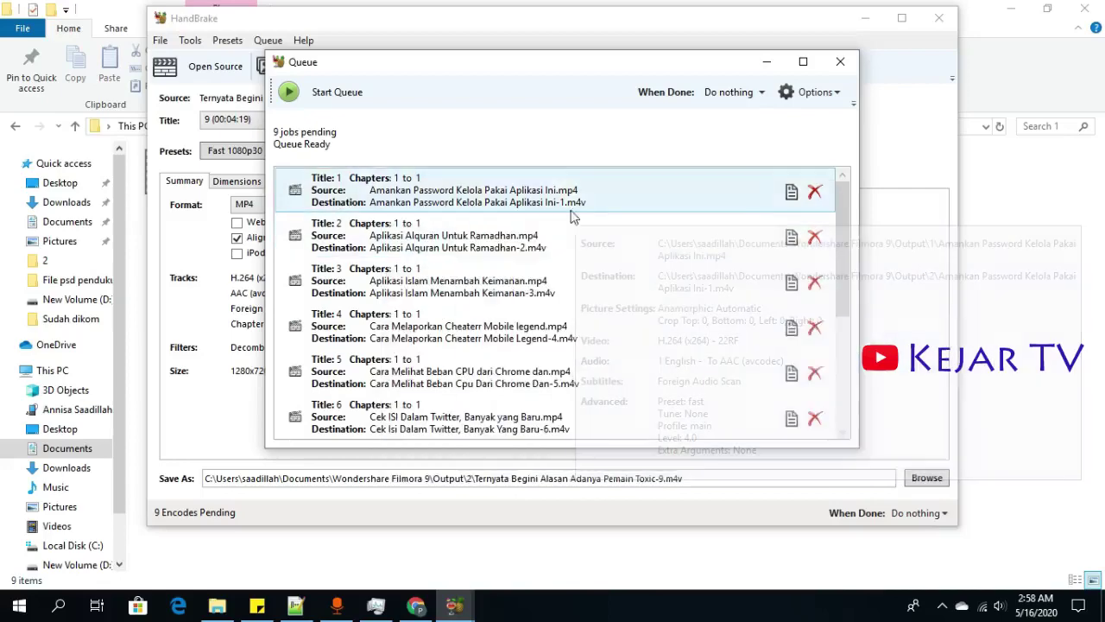
mouse_move(567, 190)
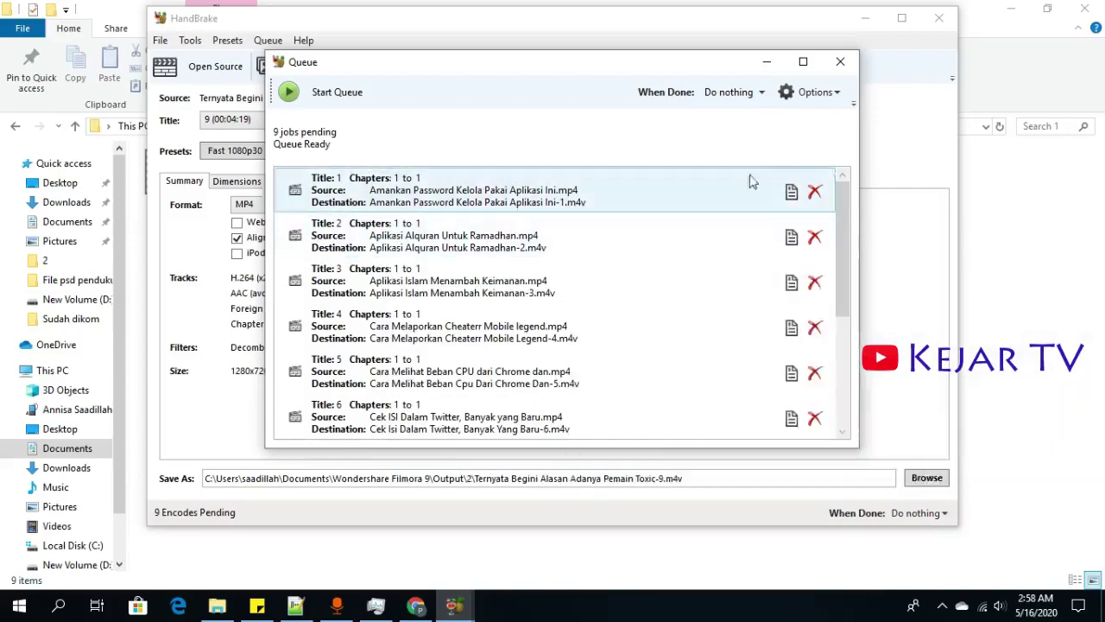
click(842, 65)
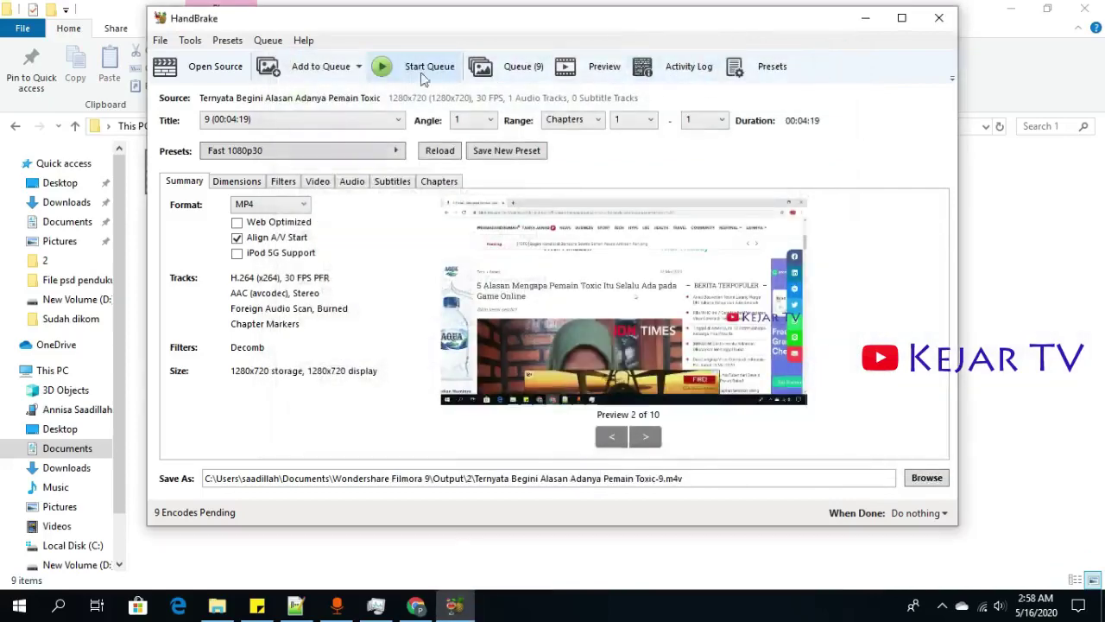
click(402, 76)
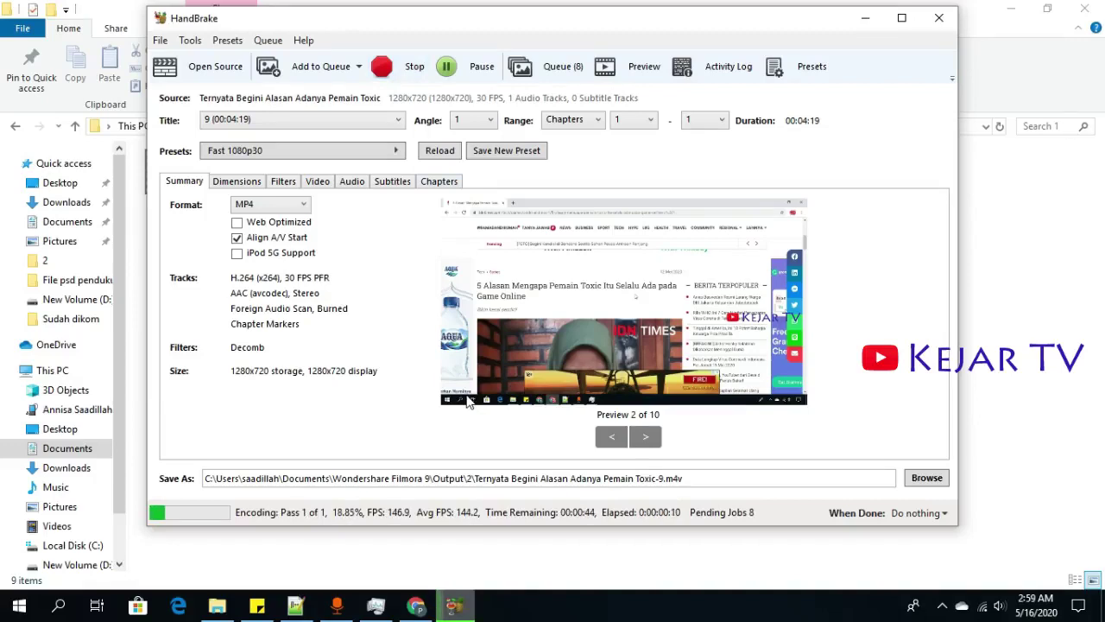
- Stop the running encode, remove every pending job from the queue, and close the queue list
click(383, 63)
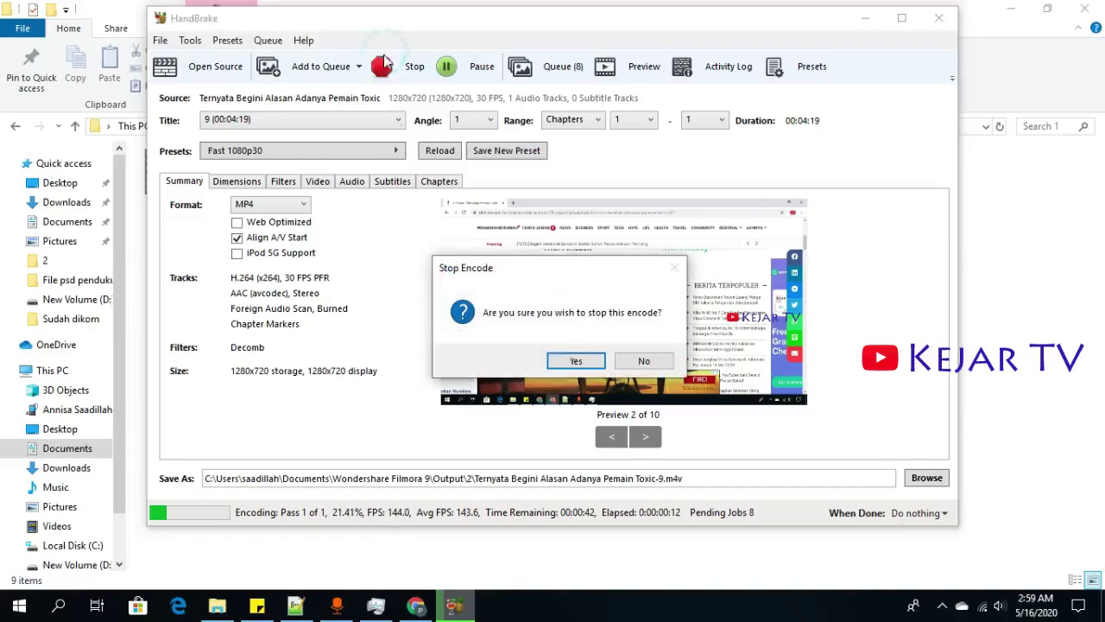
click(574, 361)
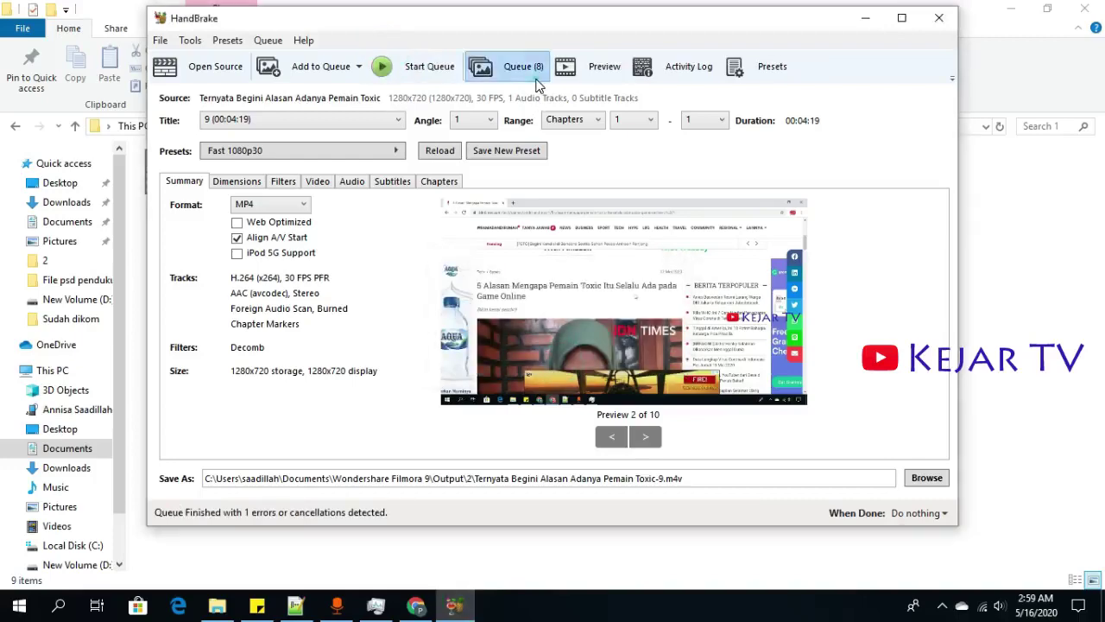
click(536, 66)
click(804, 235)
click(804, 235)
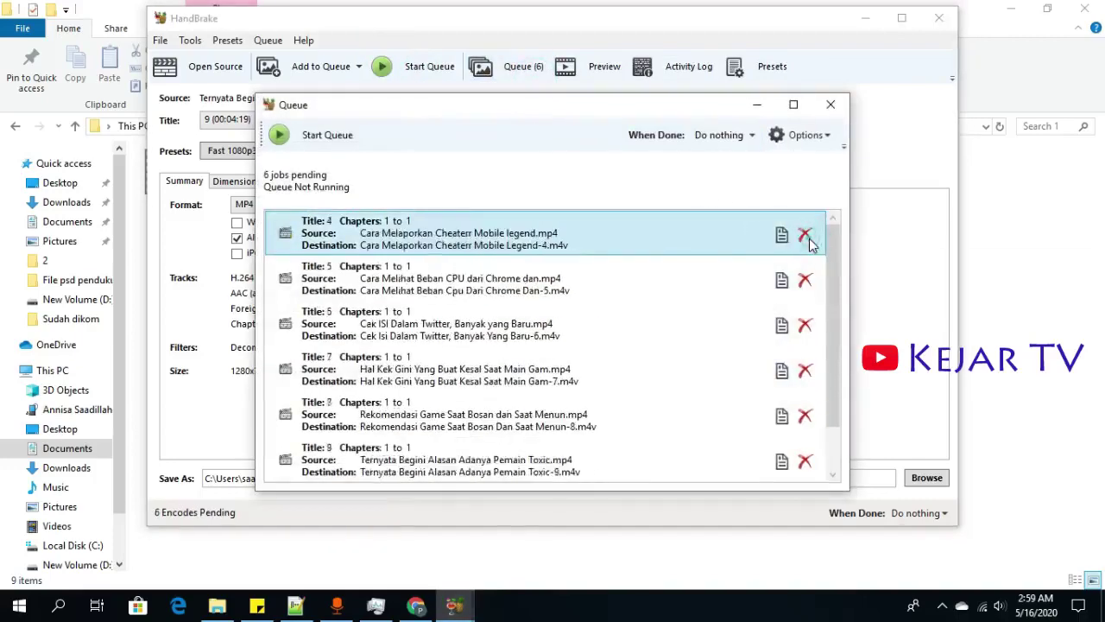
click(808, 238)
click(810, 238)
click(810, 237)
click(811, 237)
click(813, 237)
click(817, 238)
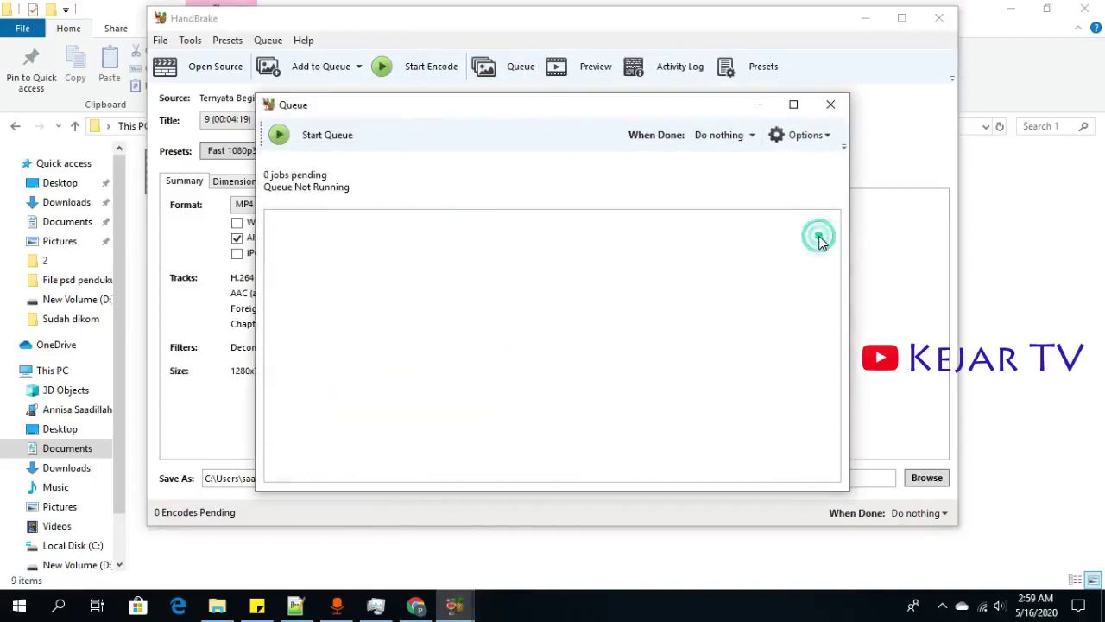
click(831, 104)
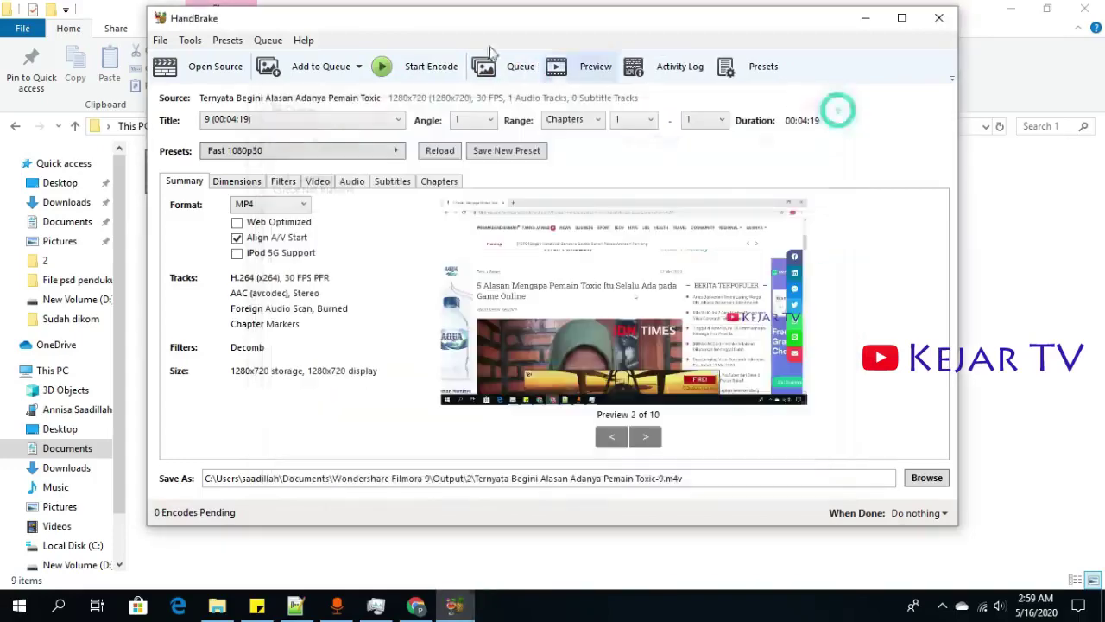
- Add all scanned titles to the encode queue again, allowing the existing Amankan Password Kelola Pakai Aplikasi Ini-1.m4v to be overwritten
click(359, 67)
click(311, 111)
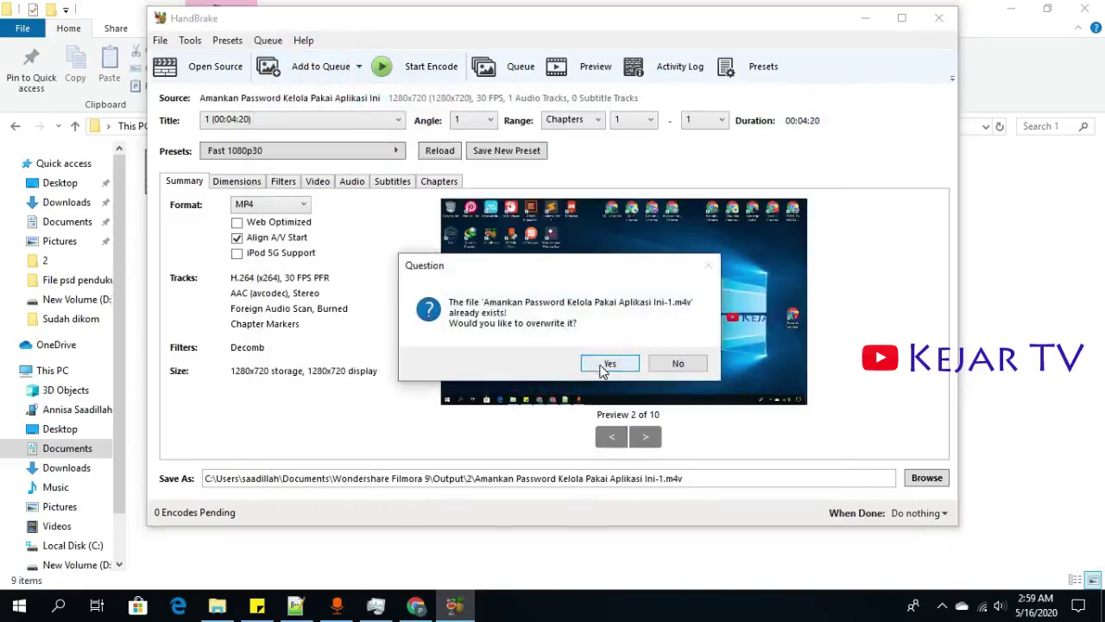
click(608, 363)
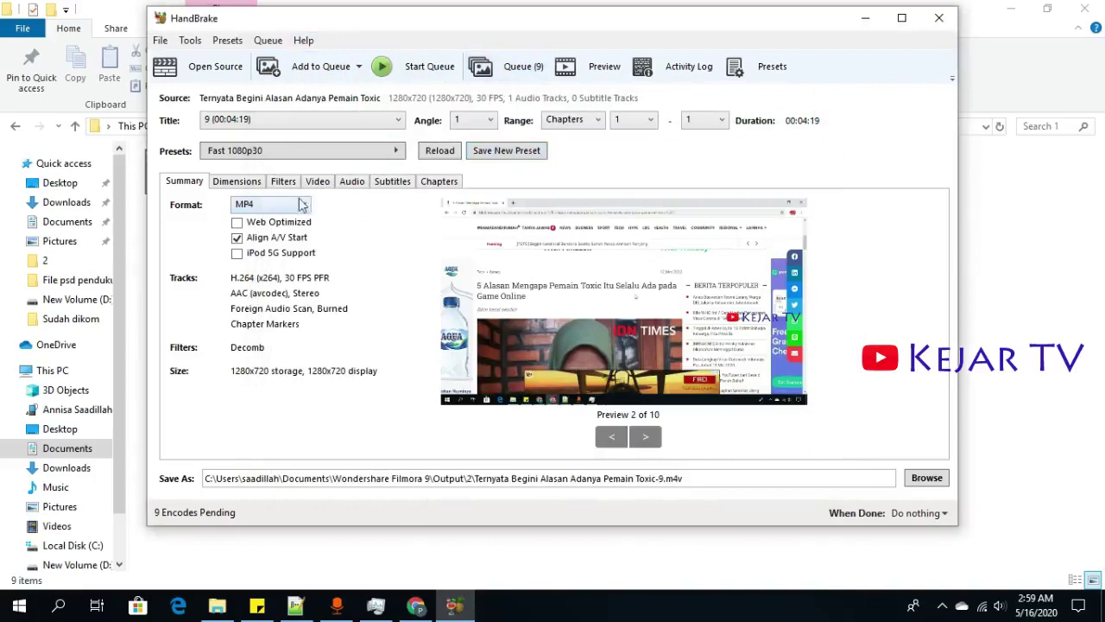
- Set the video's constant quality to RF 29 and start encoding the queue
click(321, 182)
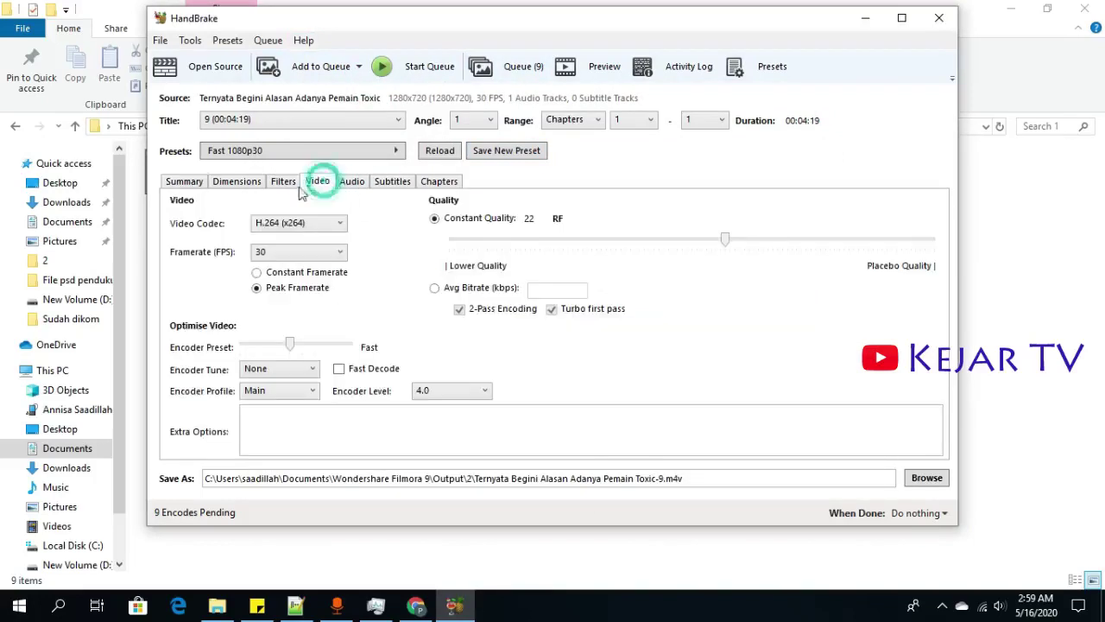
click(652, 247)
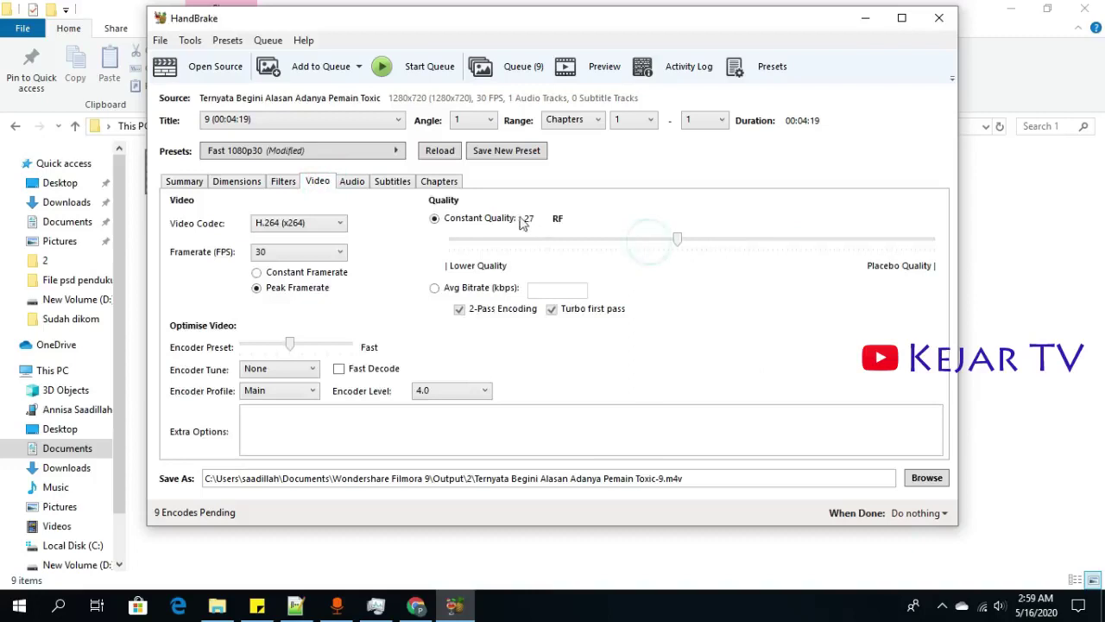
click(661, 243)
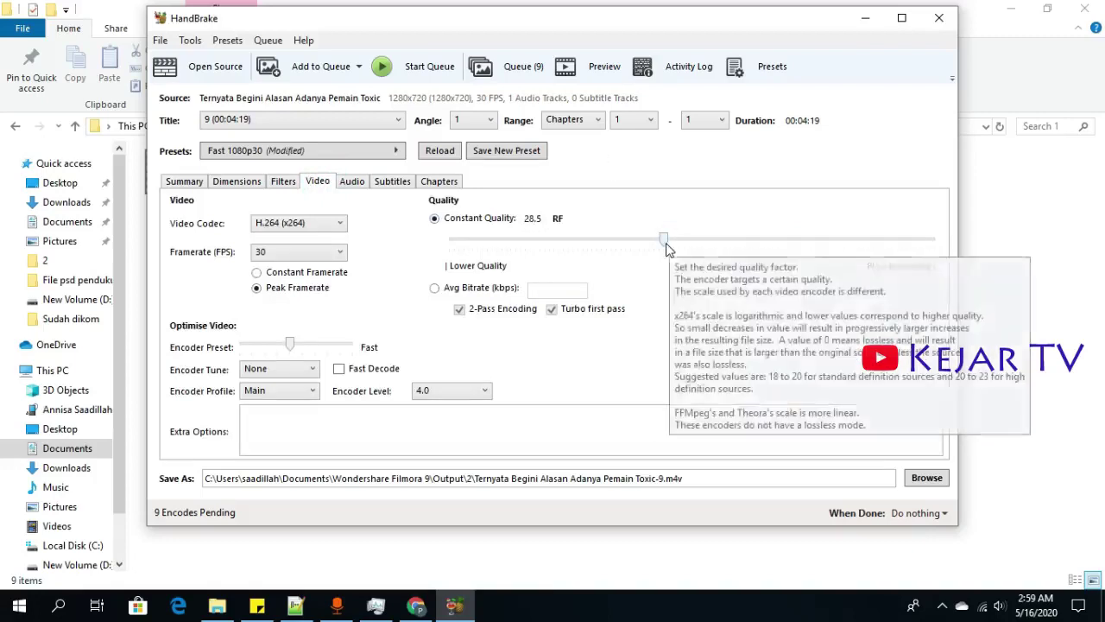
drag(667, 248, 659, 243)
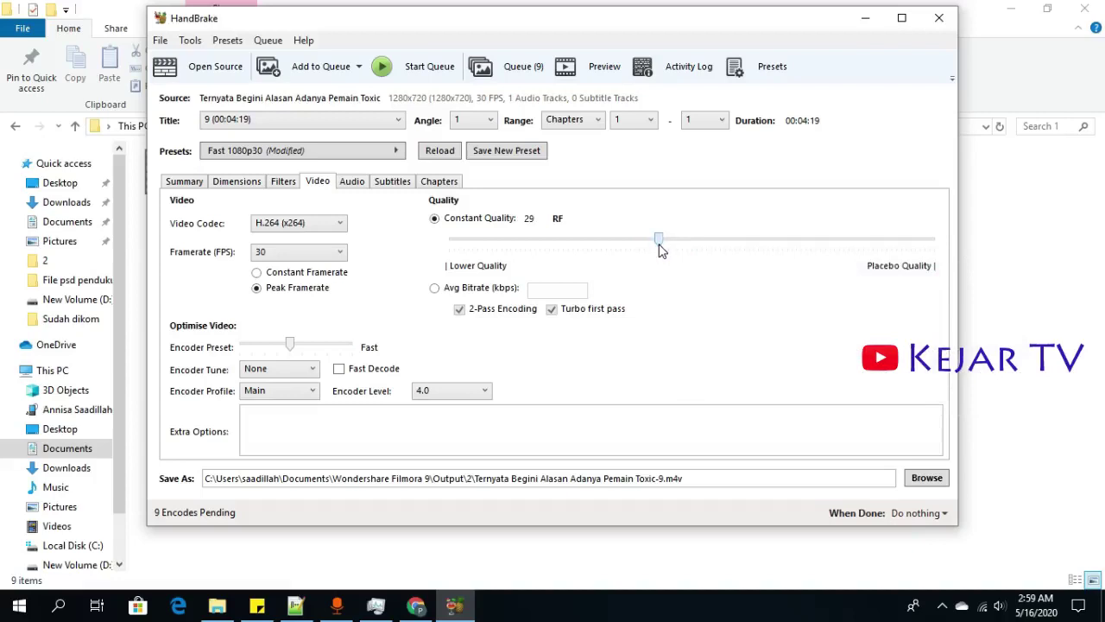
click(661, 249)
click(429, 72)
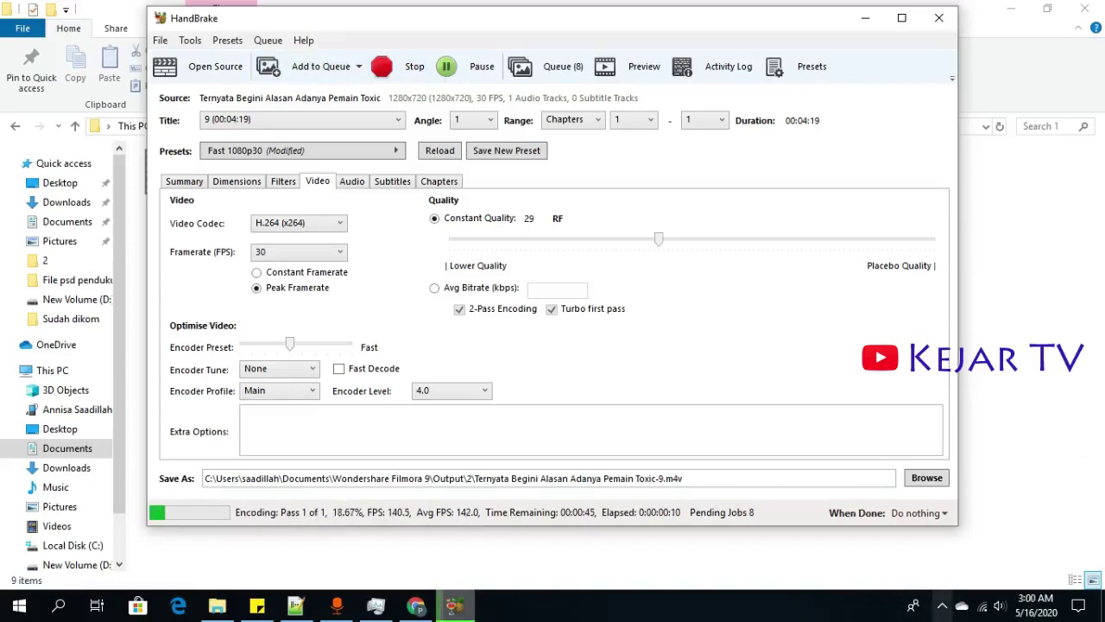
click(942, 605)
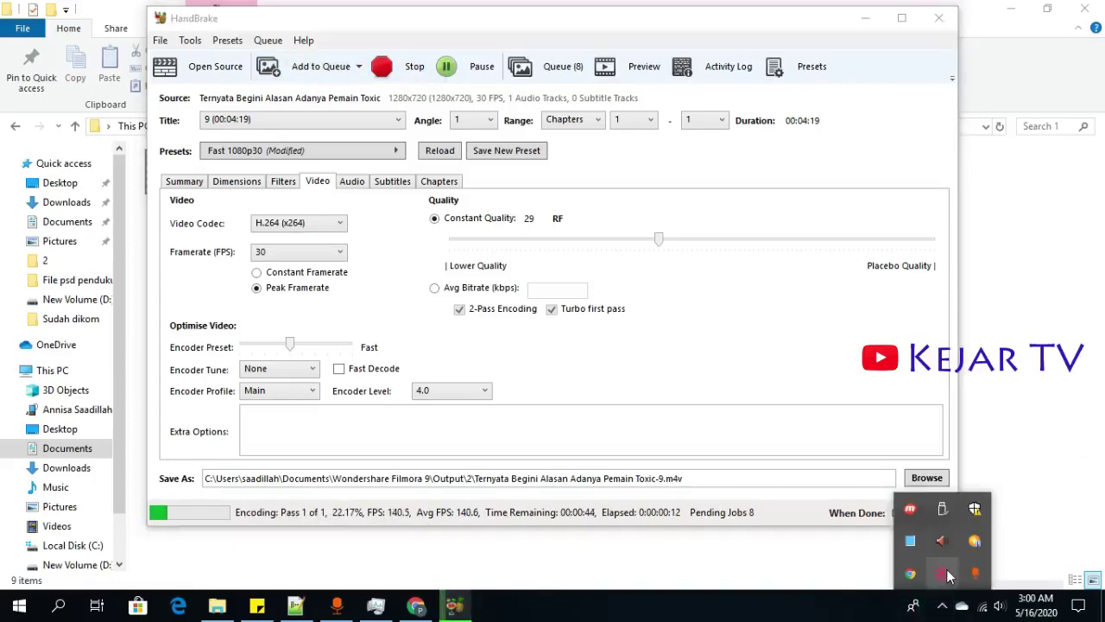
click(946, 574)
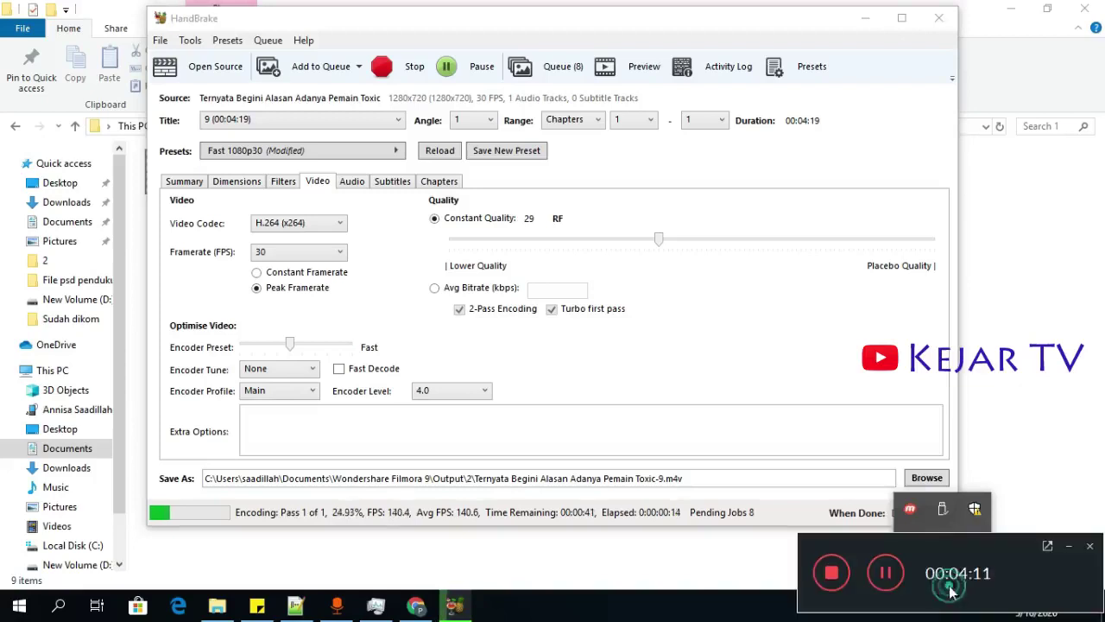
click(892, 591)
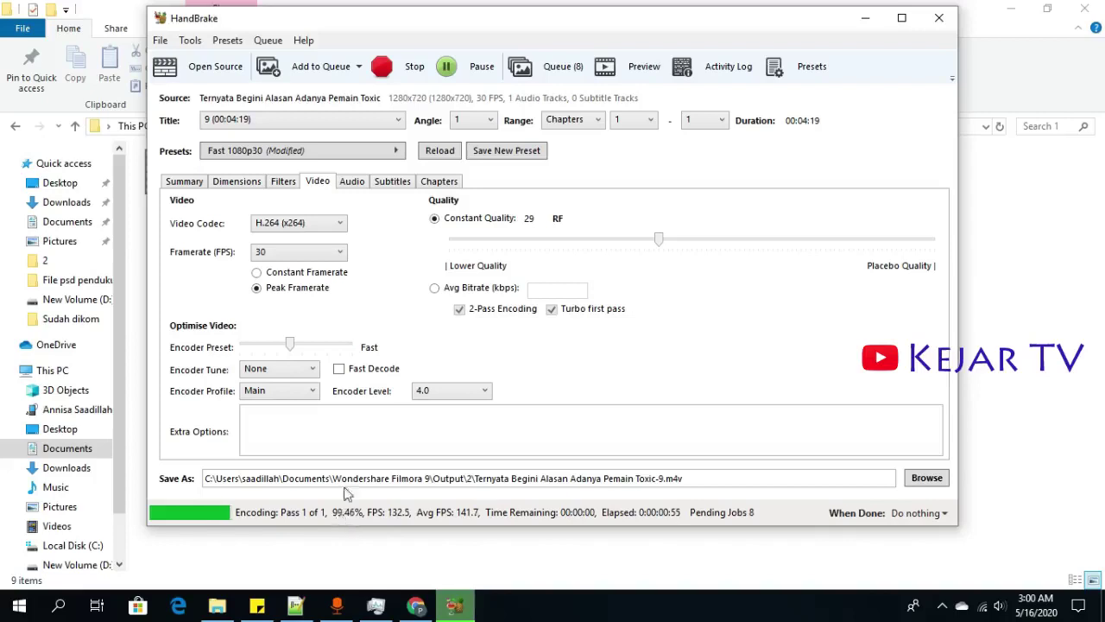
- Switch to File Explorer, check the size of the first compressed video in Output folder 2, and return to folder 1
click(220, 606)
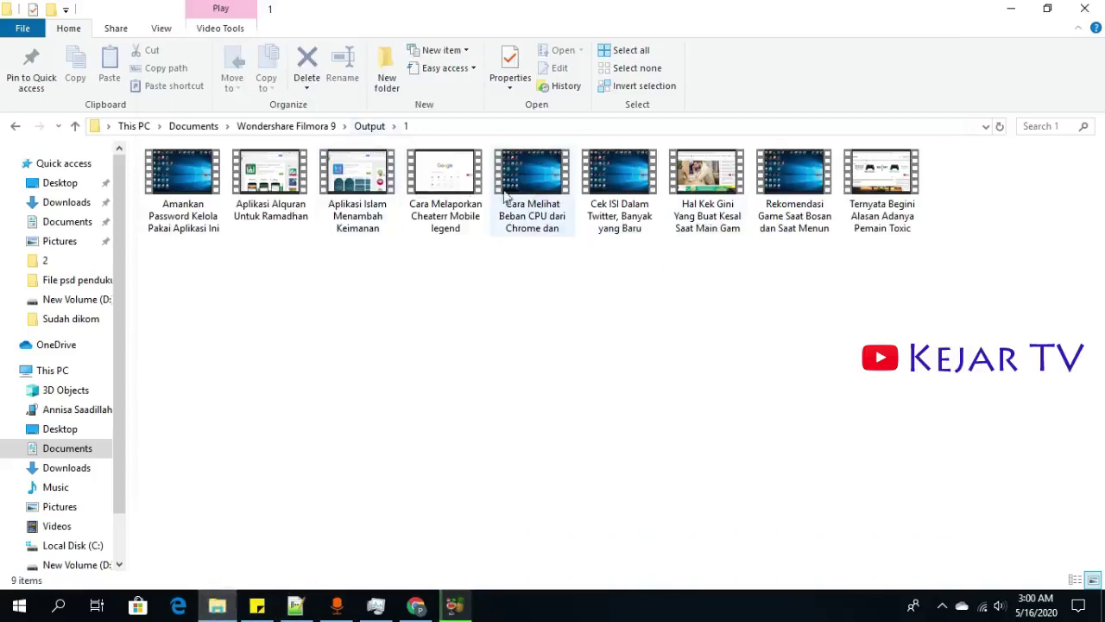
click(371, 128)
double_click(297, 215)
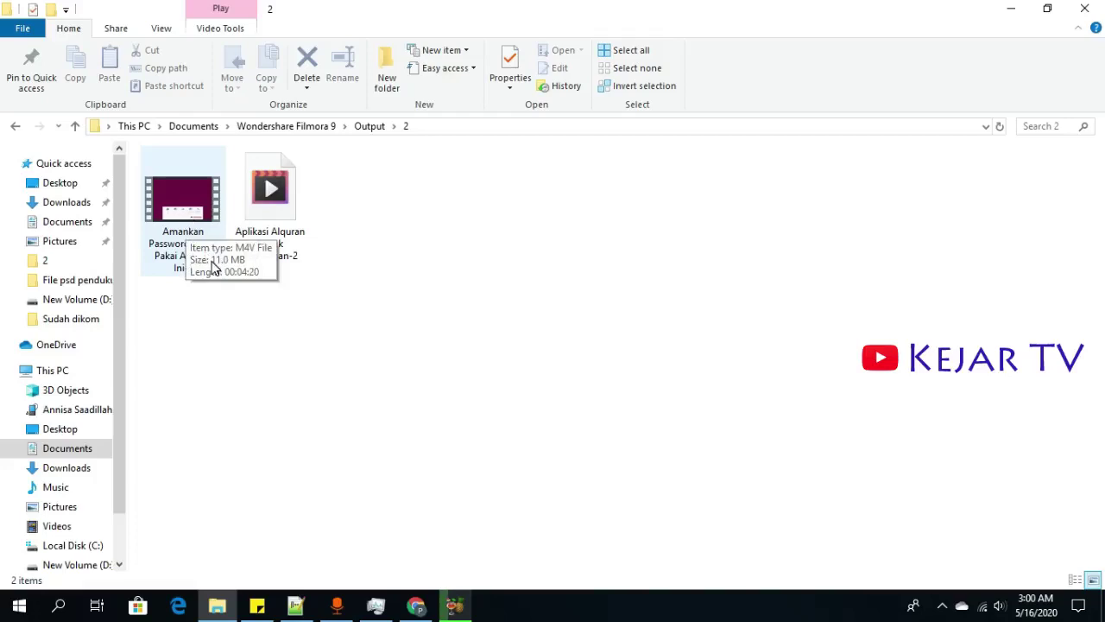
click(369, 127)
double_click(184, 182)
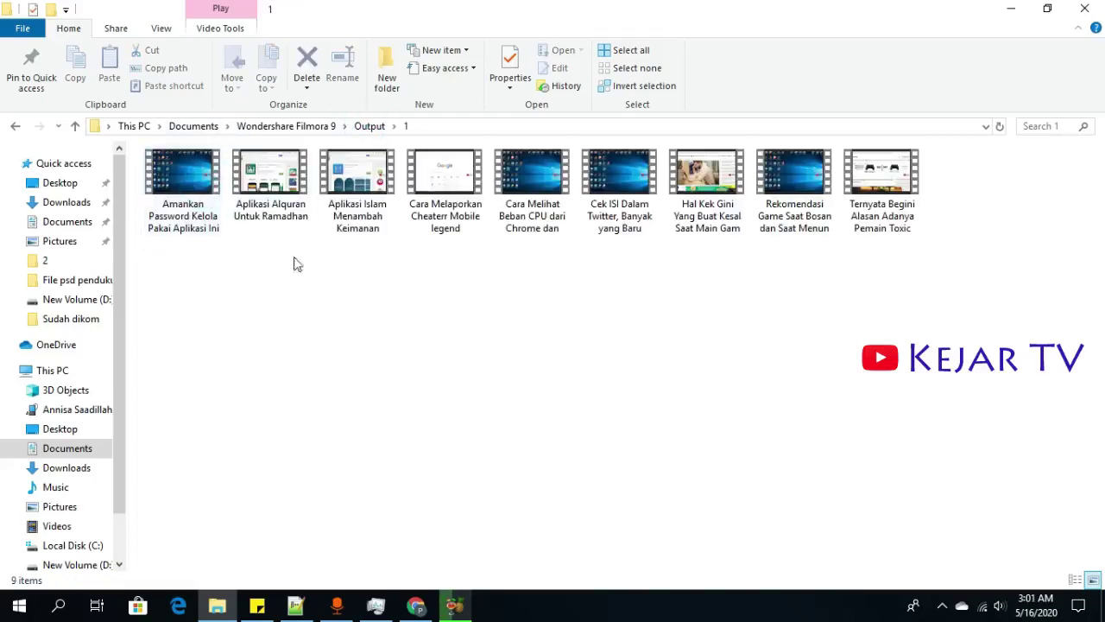
- Play the original Amankan Password Kelola Pakai Aplikasi Ini video, skip ahead to about 1:22 to judge its quality, and close the player
double_click(191, 162)
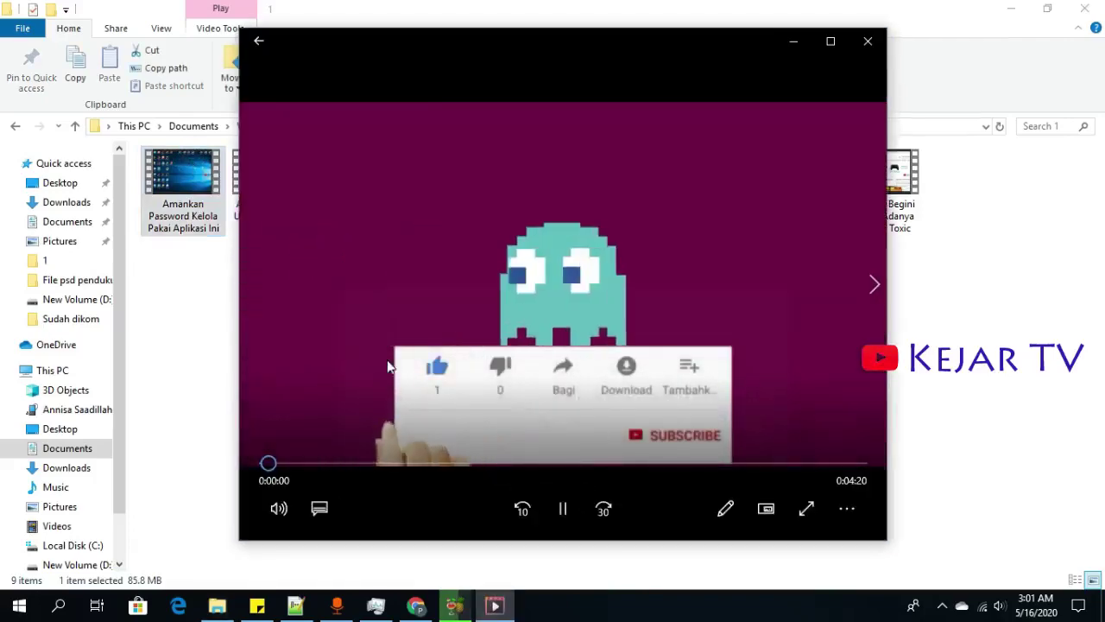
click(368, 463)
drag(368, 463, 453, 463)
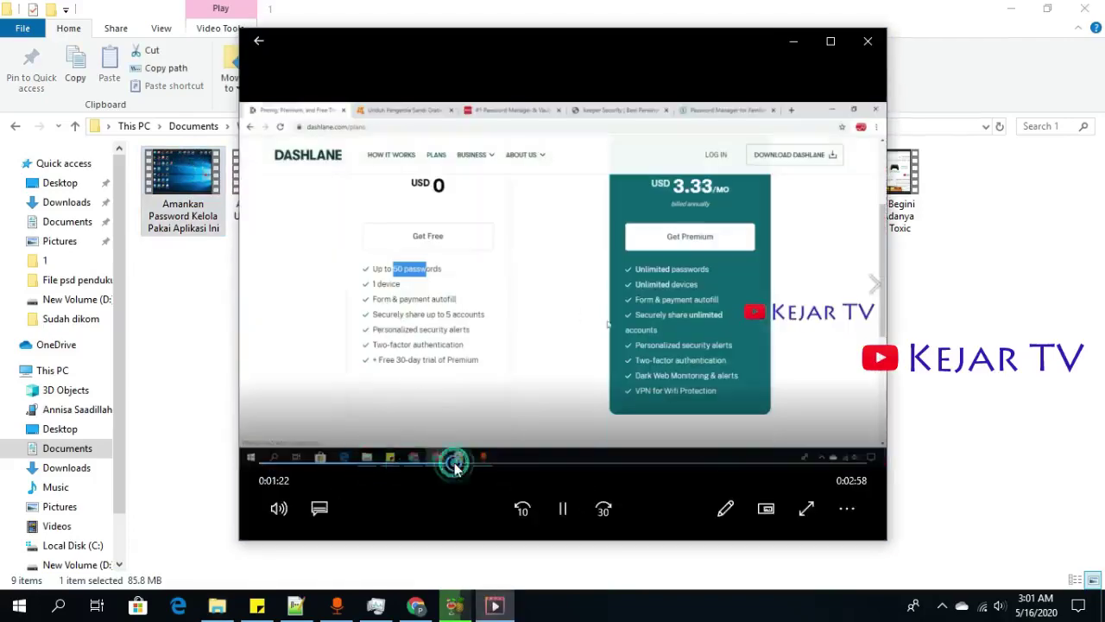
click(863, 47)
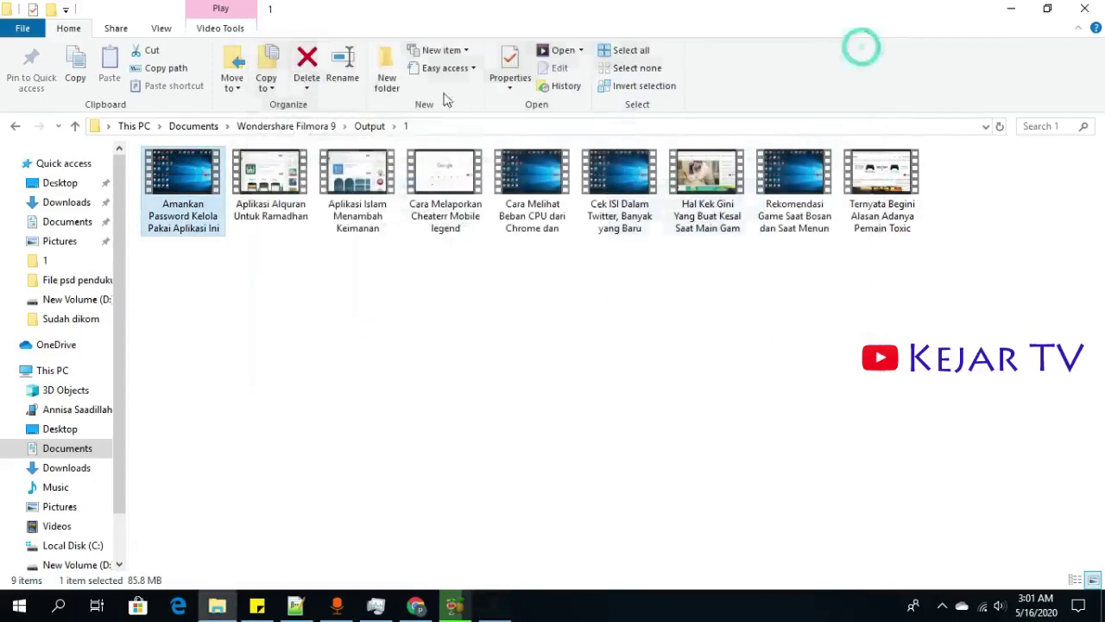
- Play the compressed Amankan Password Kelola Pakai Aplikasi Ini-1 video from folder 2, skip ahead to about 1:09, and close the player
click(17, 128)
double_click(269, 194)
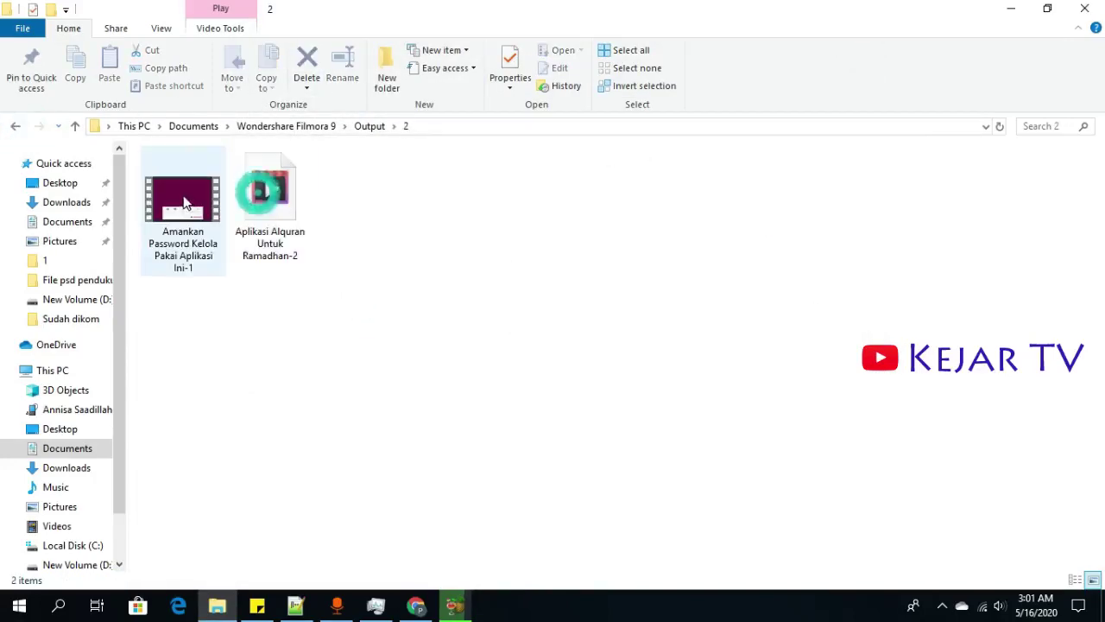
double_click(184, 203)
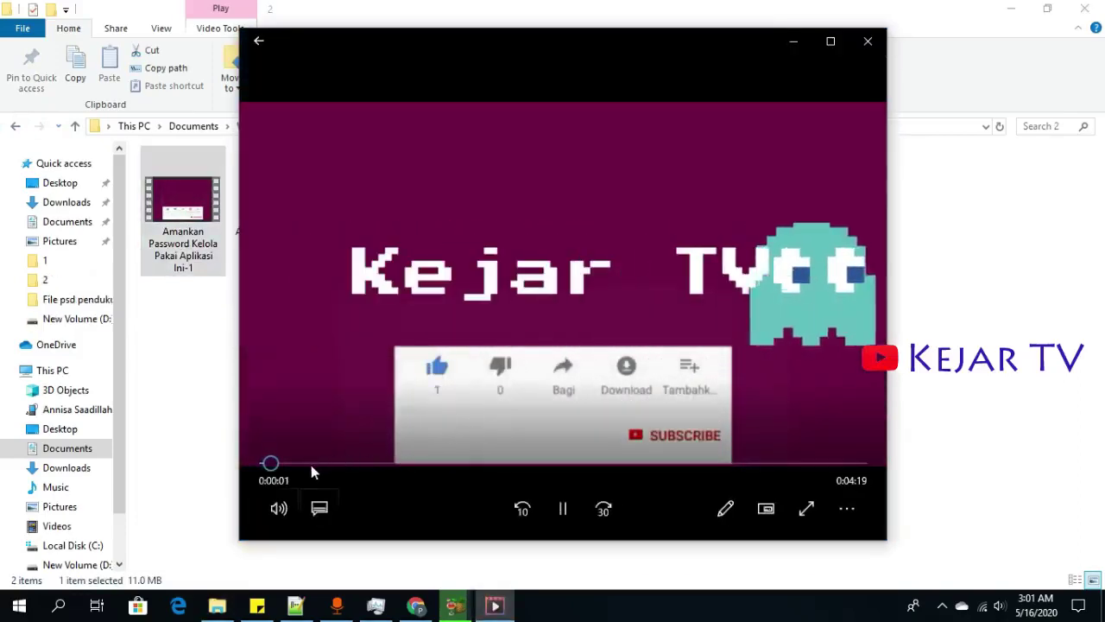
click(325, 465)
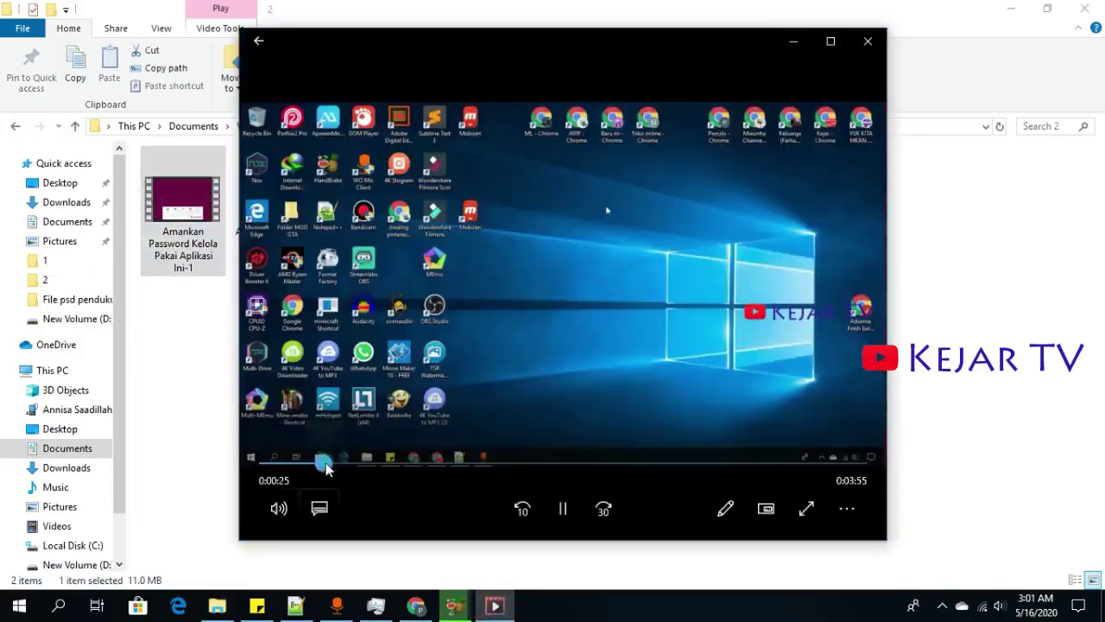
drag(365, 469, 422, 463)
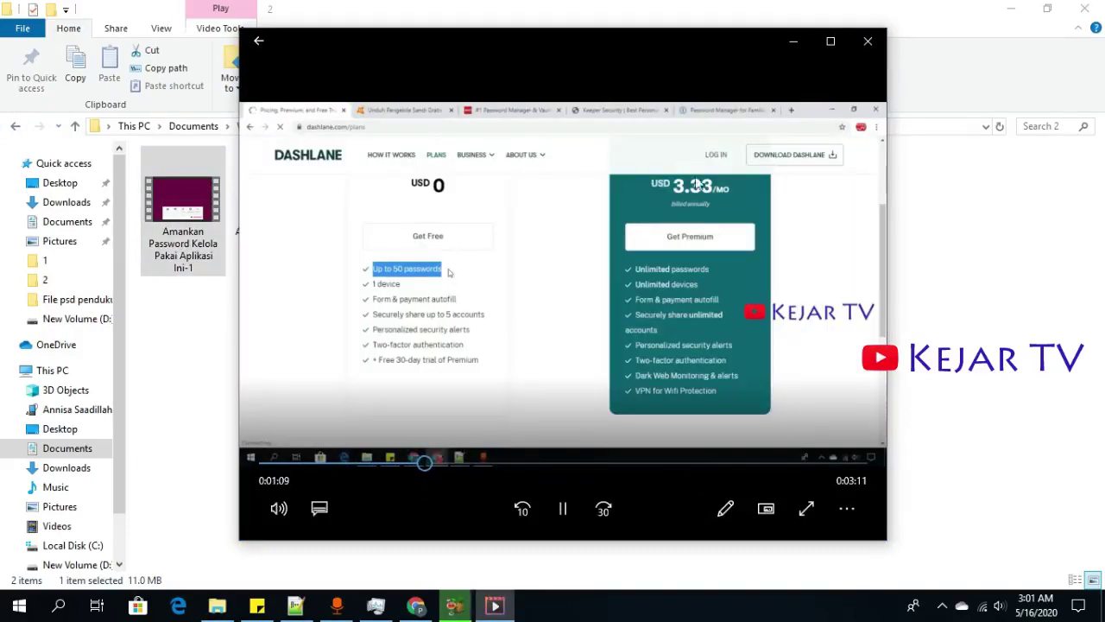
click(861, 47)
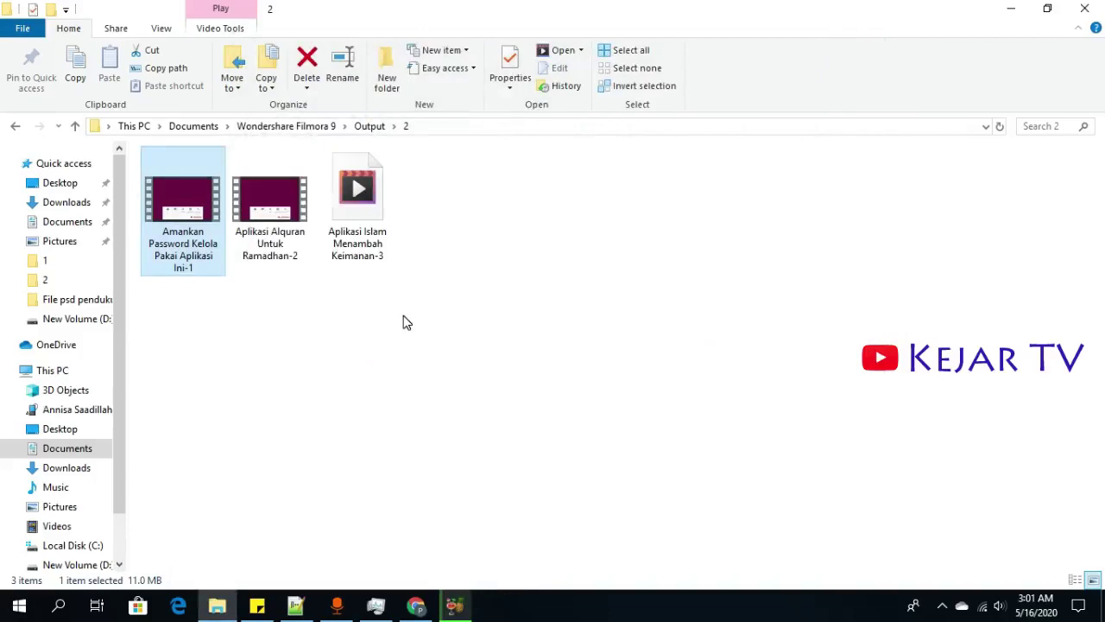
- Compare the file sizes of the compressed and original Aplikasi Alquran Untuk Ramadhan videos in folders 2 and 1, ending in the Output folder
click(258, 218)
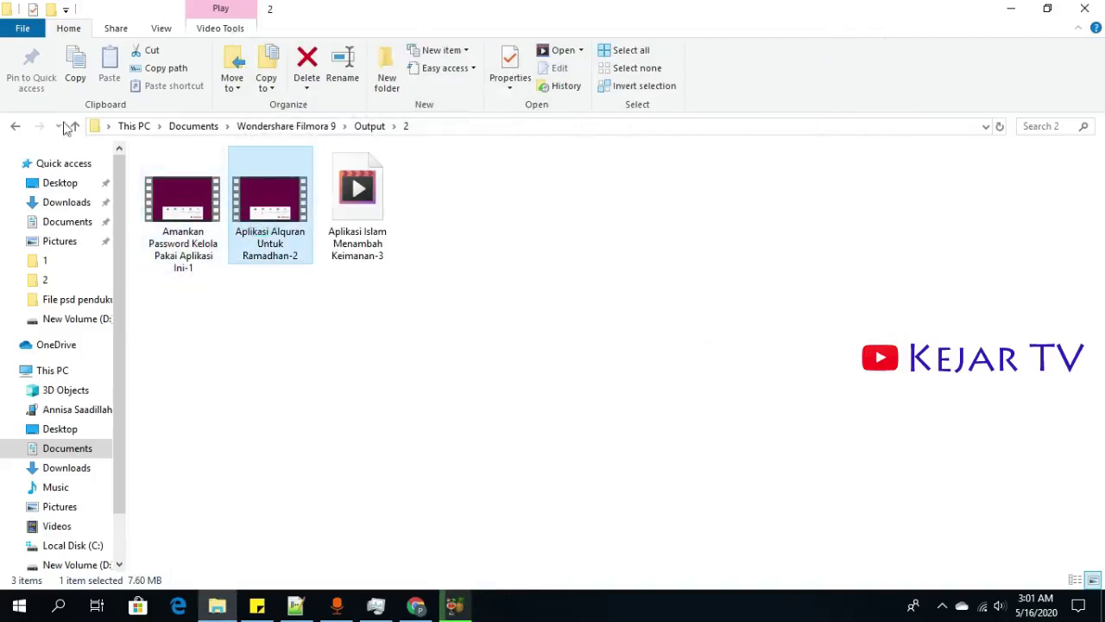
click(15, 127)
click(208, 186)
double_click(210, 193)
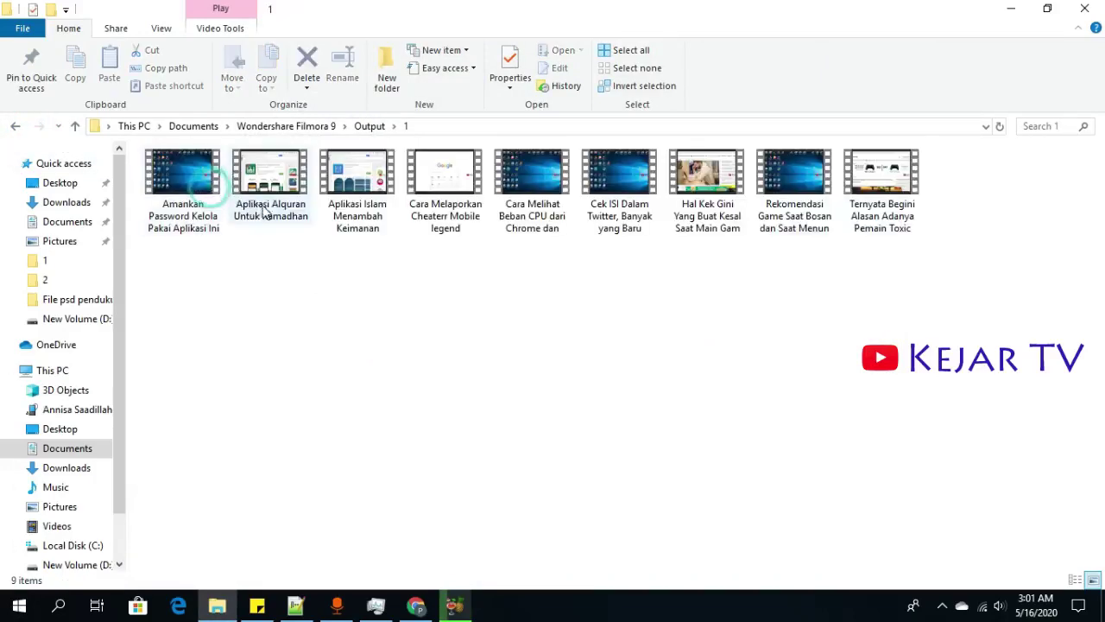
click(273, 204)
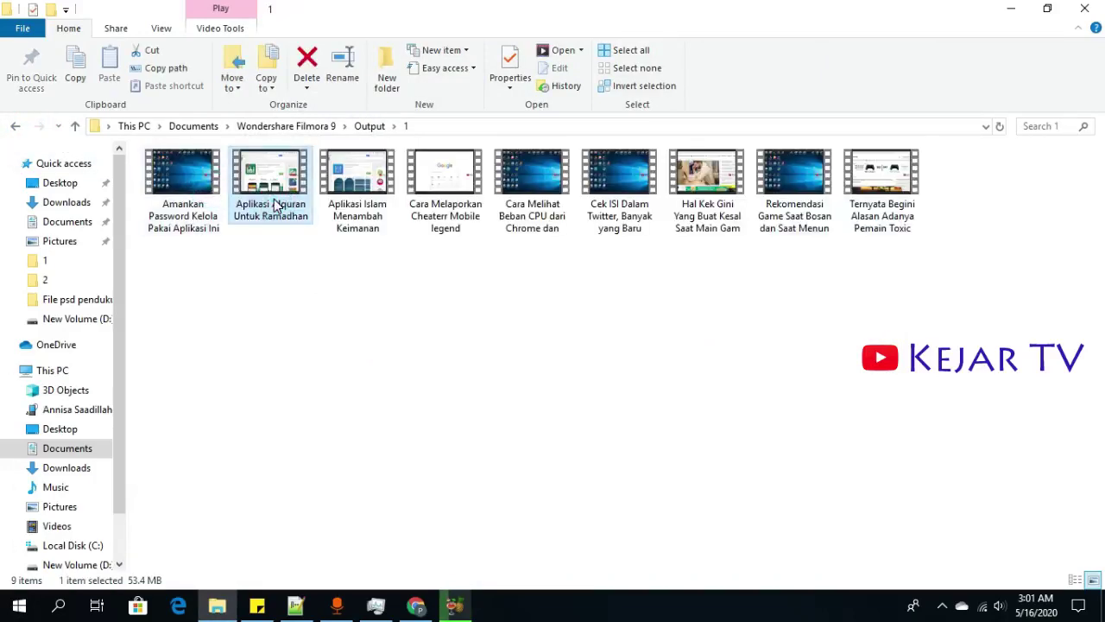
click(22, 136)
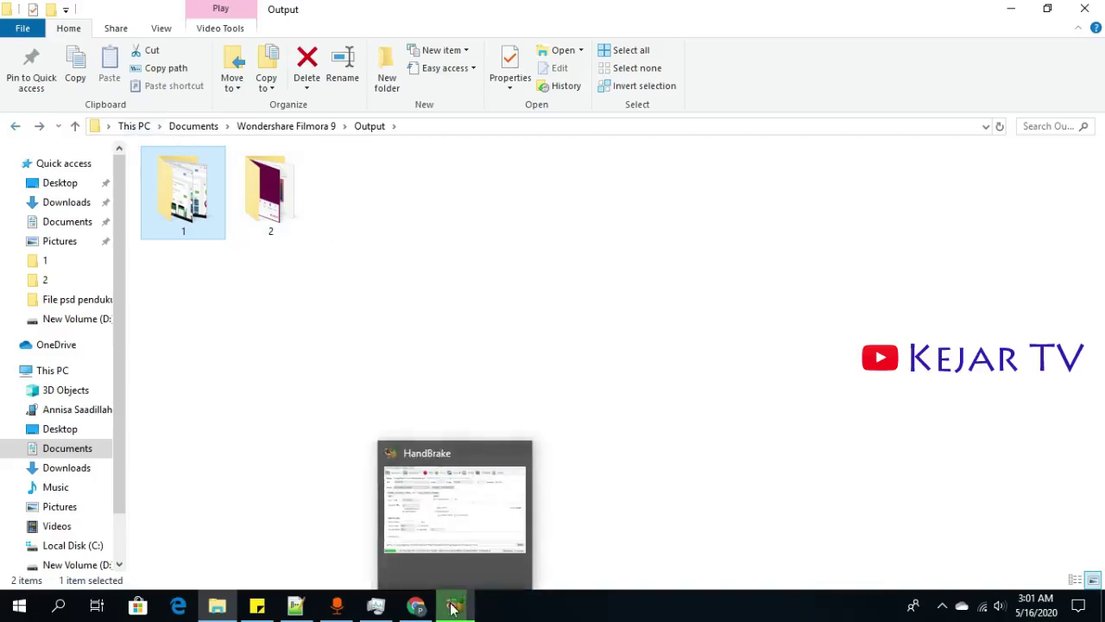
- Switch to Chrome, search Google for handdbrake, open the handbrake.fr site, and look over its download section
click(416, 606)
click(411, 15)
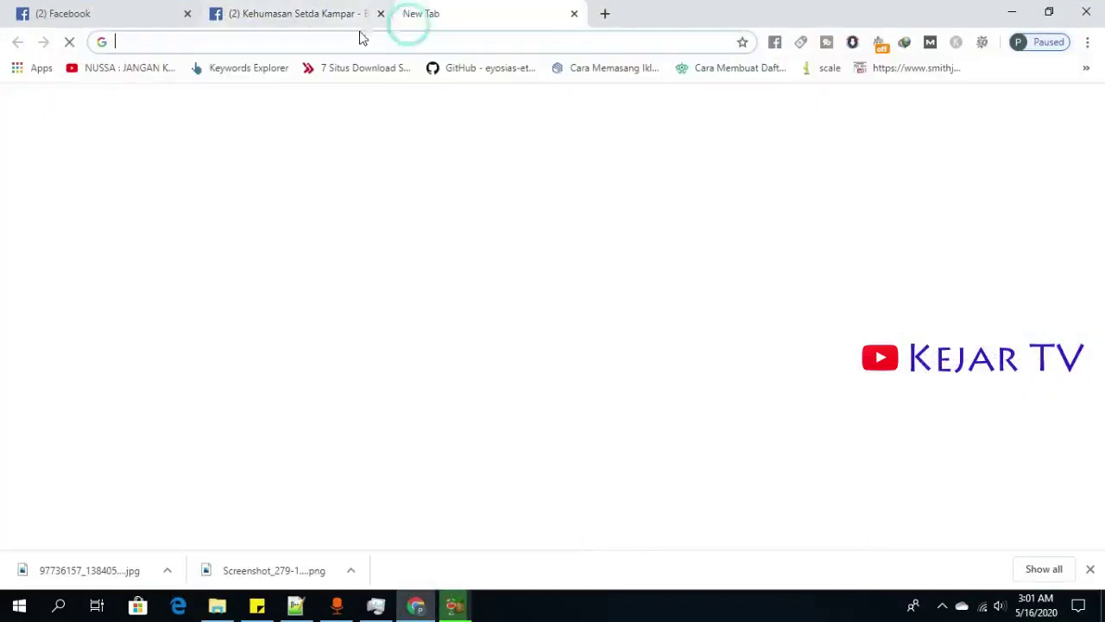
text(hand)
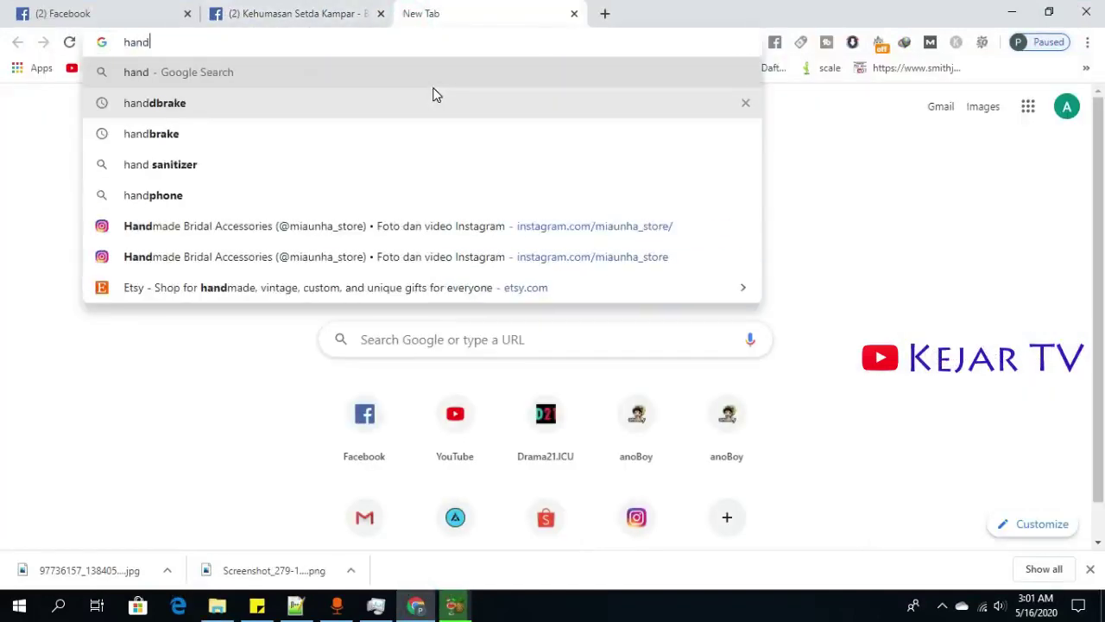
click(434, 95)
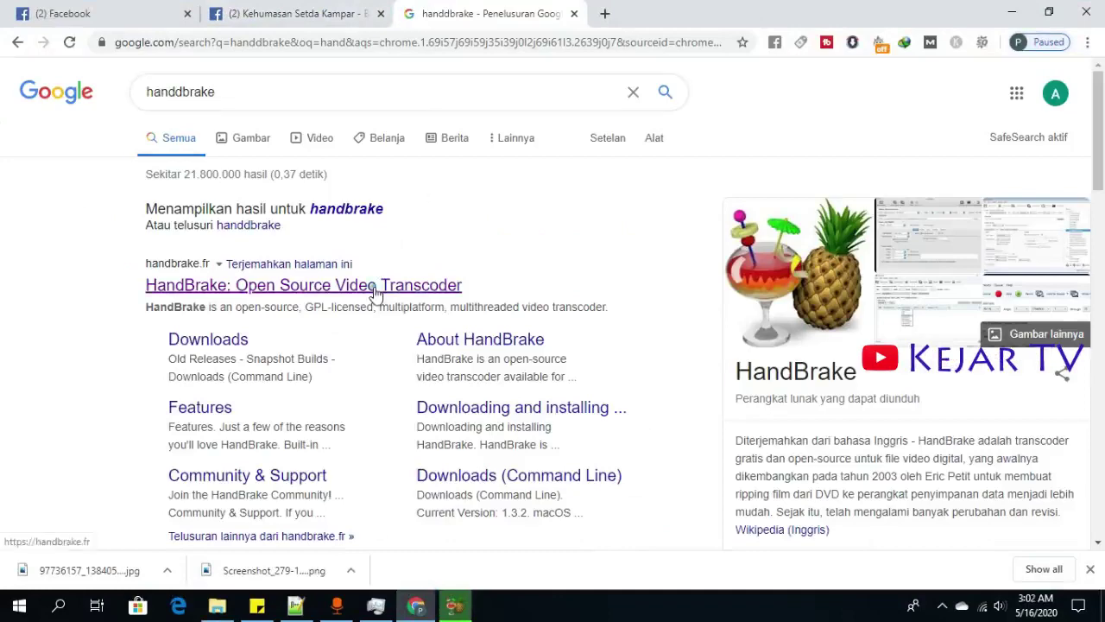
click(377, 285)
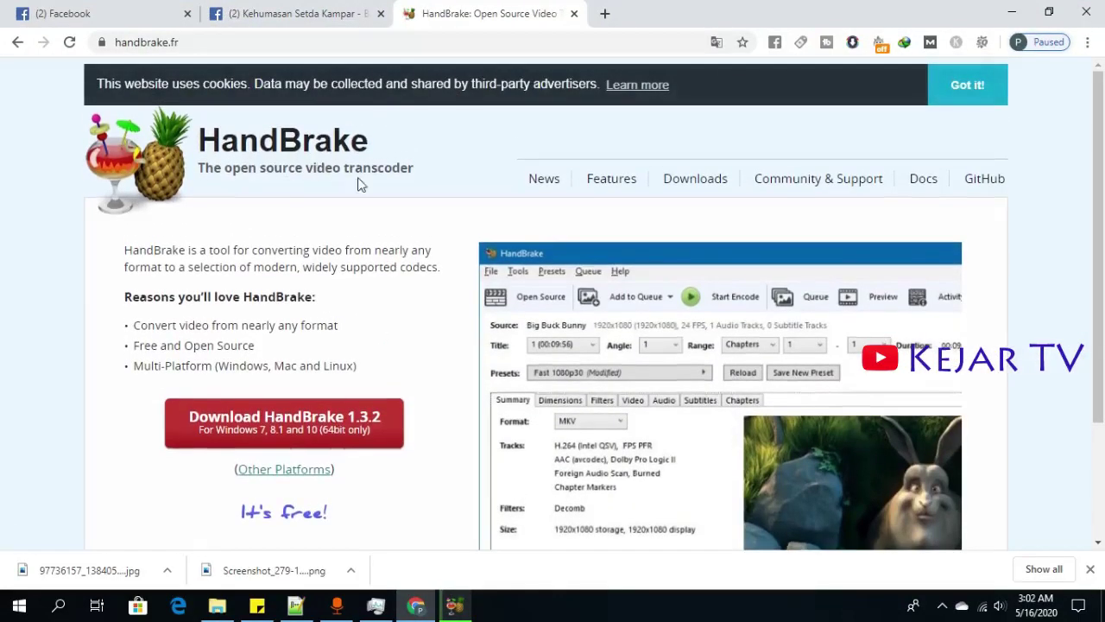
scroll(509, 373, down, 3)
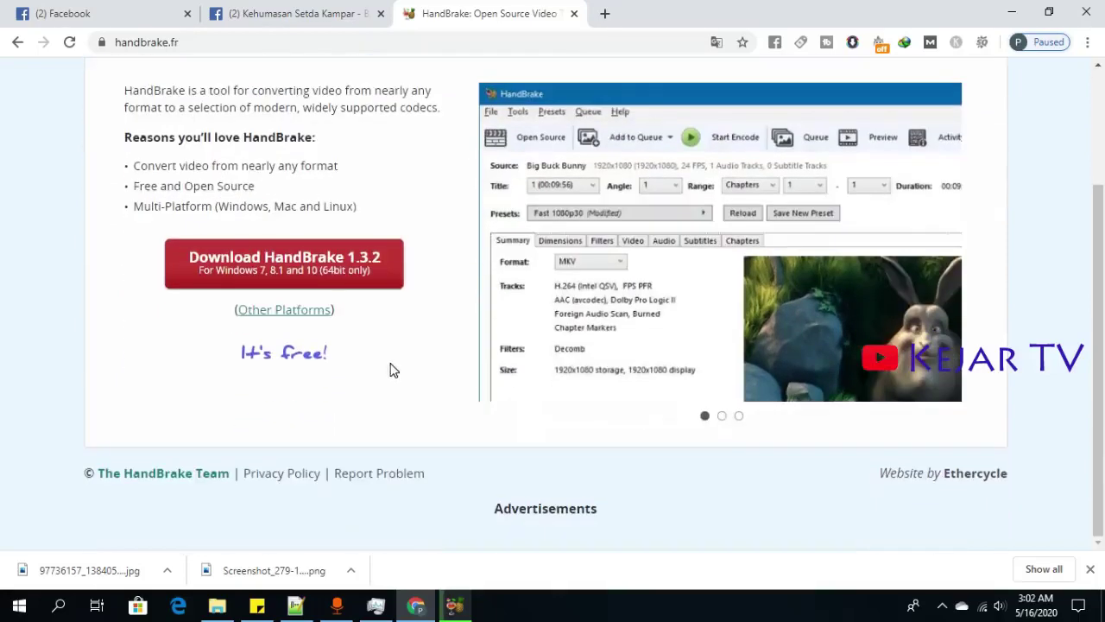